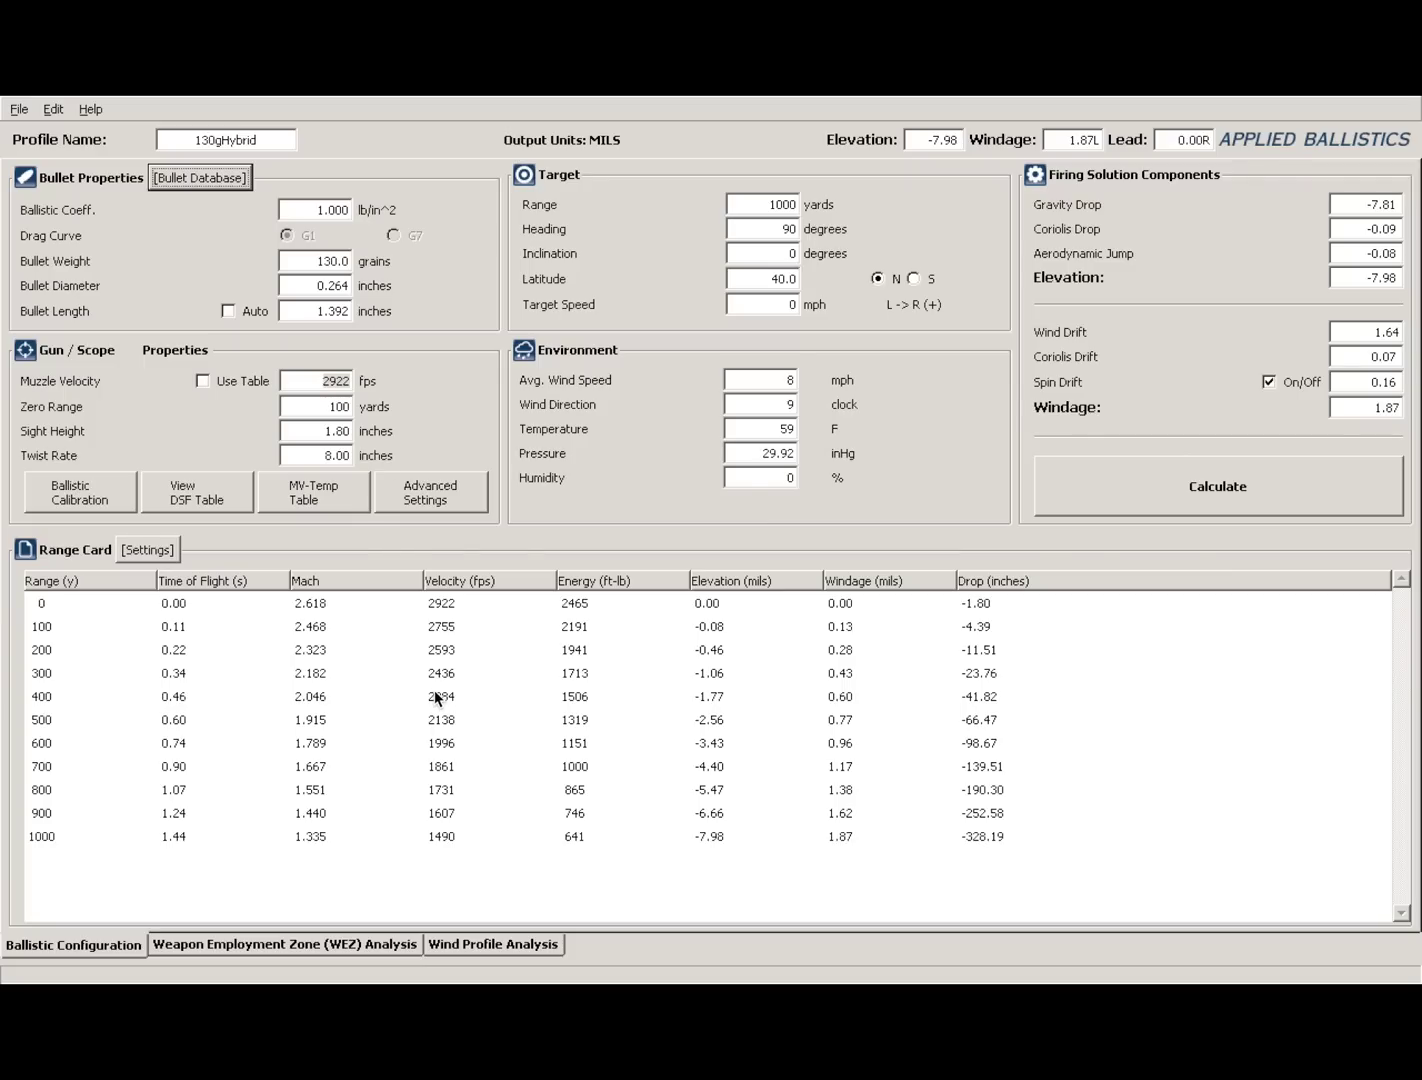
Check the extreme spread in the LOG 2 shot speed sheet in Numbers, and return to the Applied Ballistics program.
left_click(278, 140)
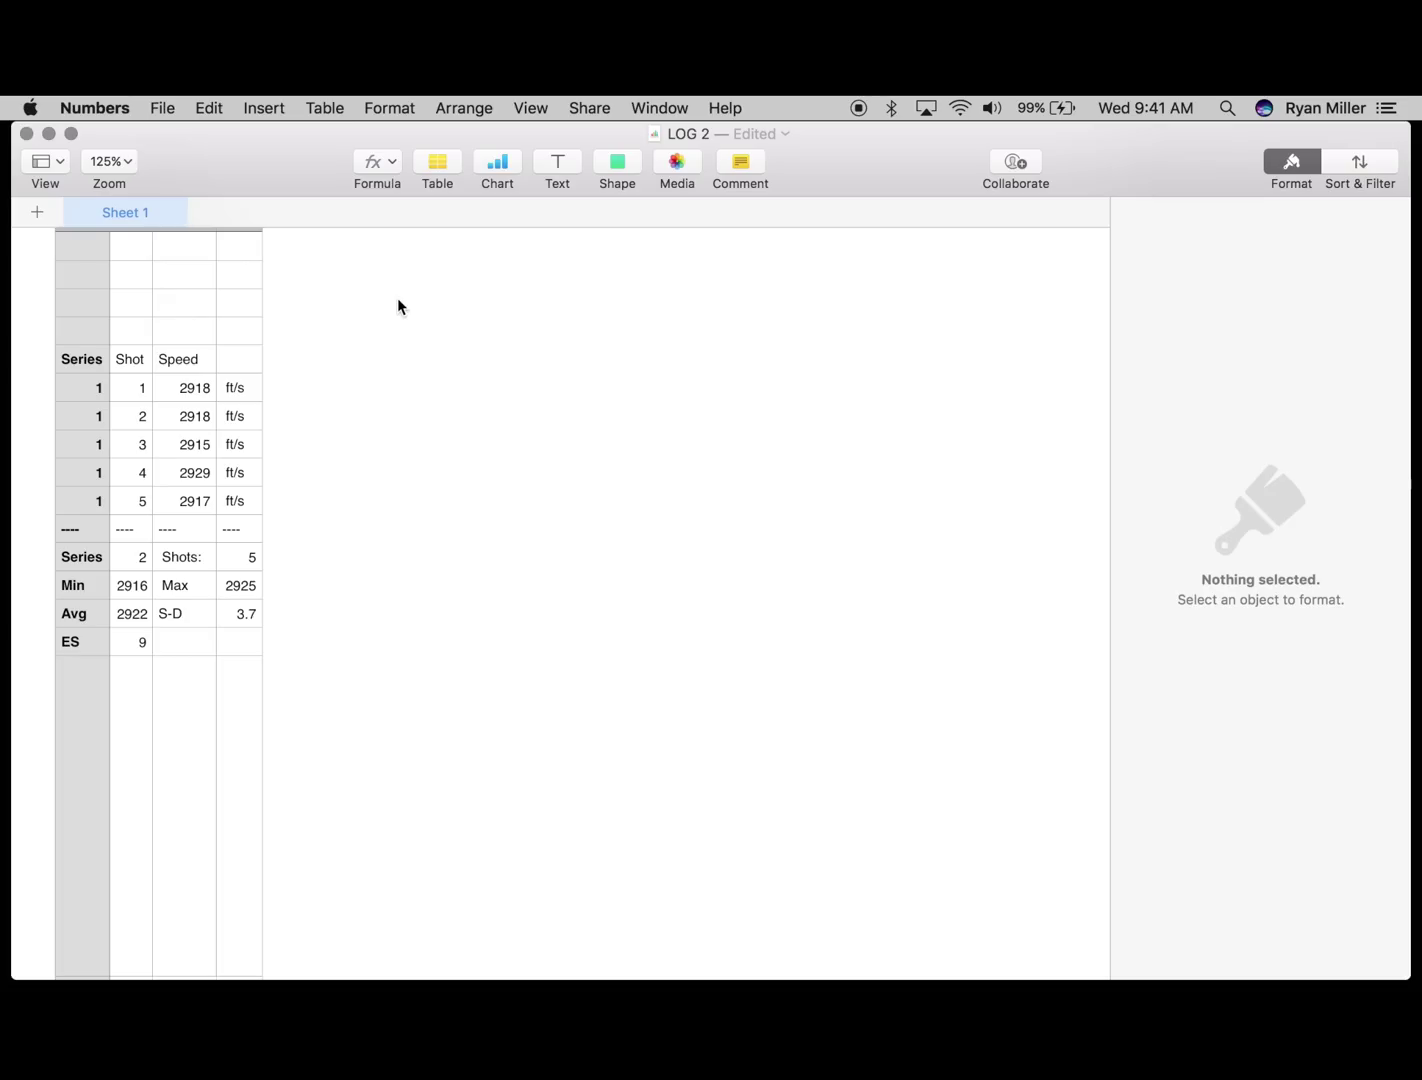
left_click(141, 638)
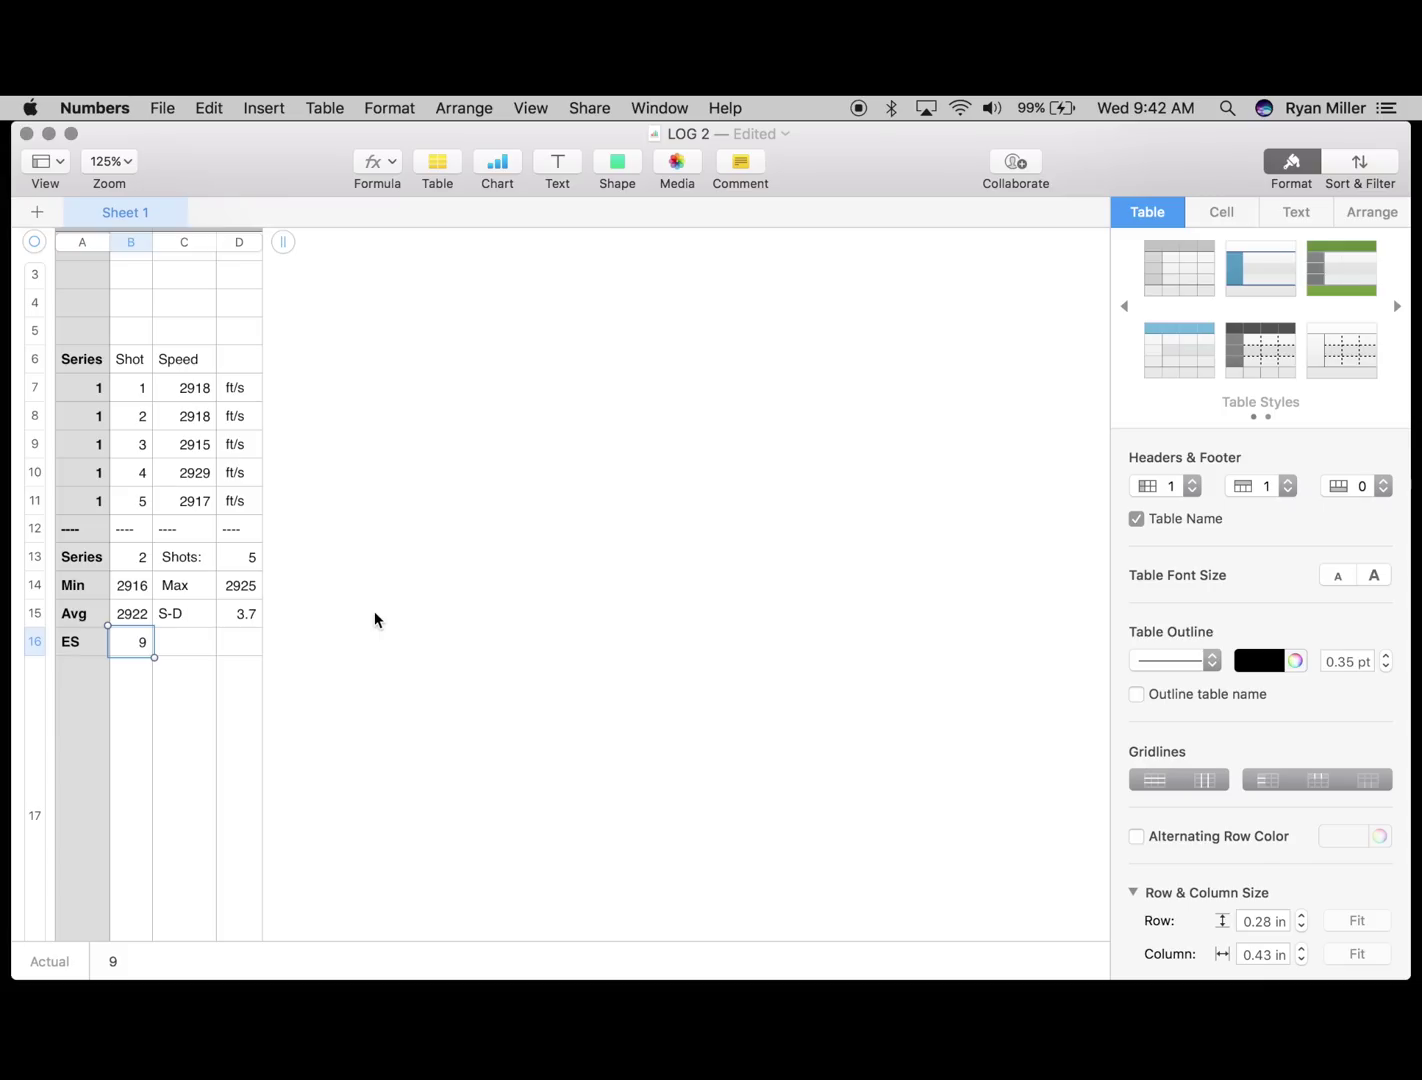
key("ctrl+Right")
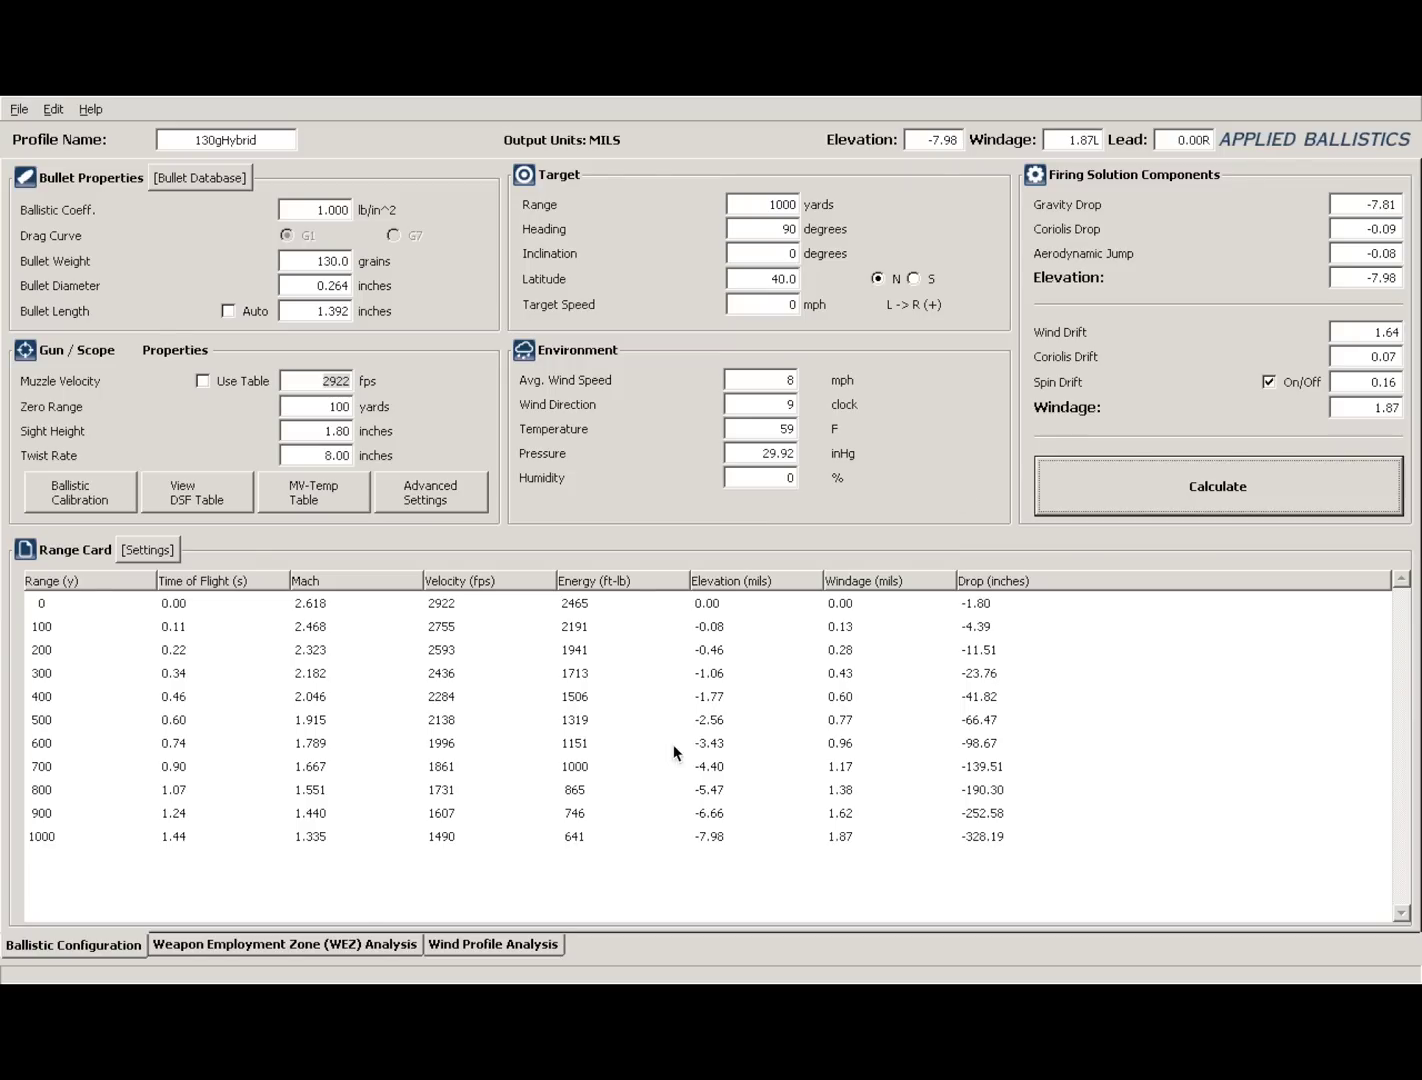
In the Weapon Employment Zone analysis, set the target width and height to 20 inches and calculate the hit probability.
left_click(320, 944)
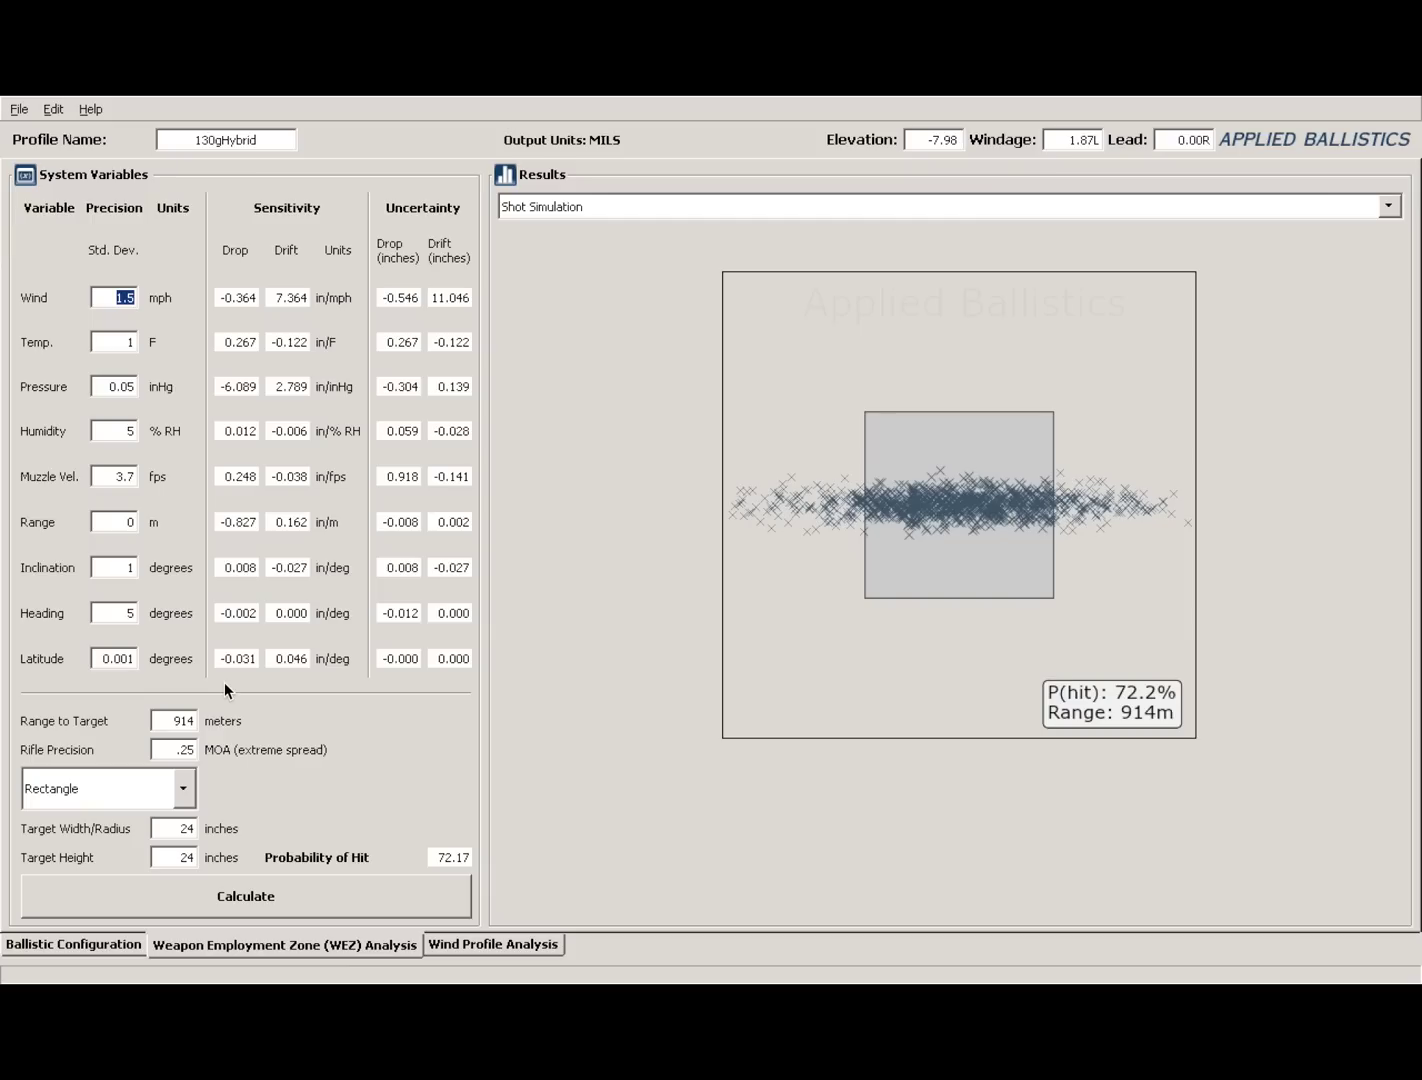
left_click(101, 301)
key("shift+Right")
left_click(108, 476)
left_click(183, 750)
left_click(175, 827)
type("20")
key("Tab")
type("20")
left_click(324, 893)
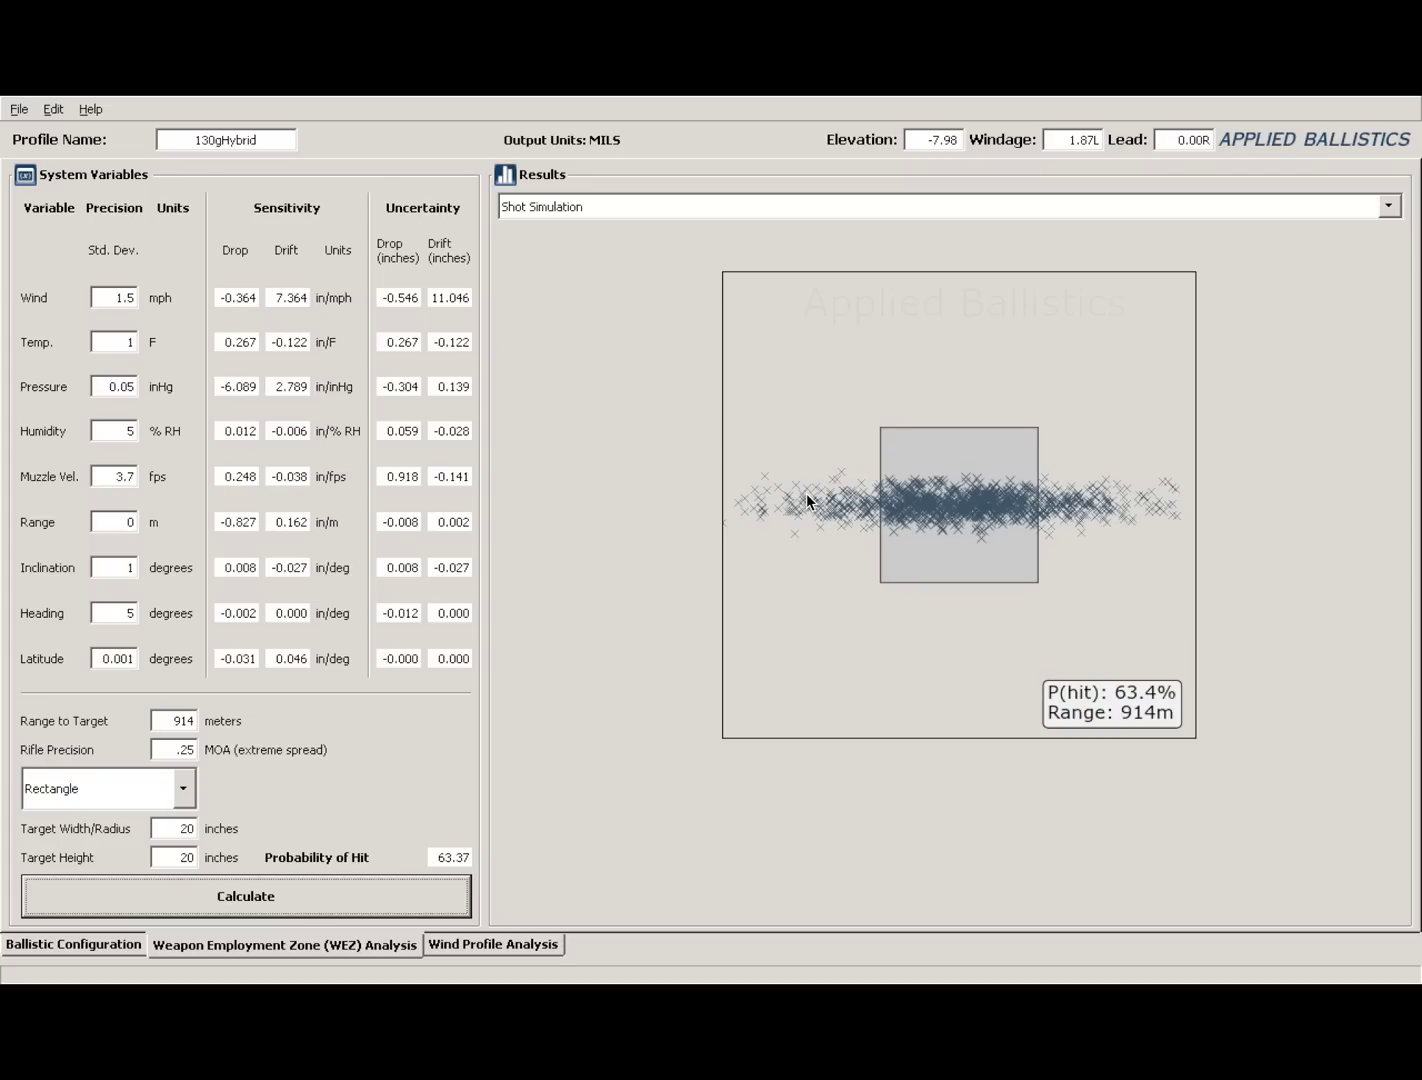
Set the range precision to 1 m and recalculate the shot simulation.
left_click(127, 532)
left_click(225, 897)
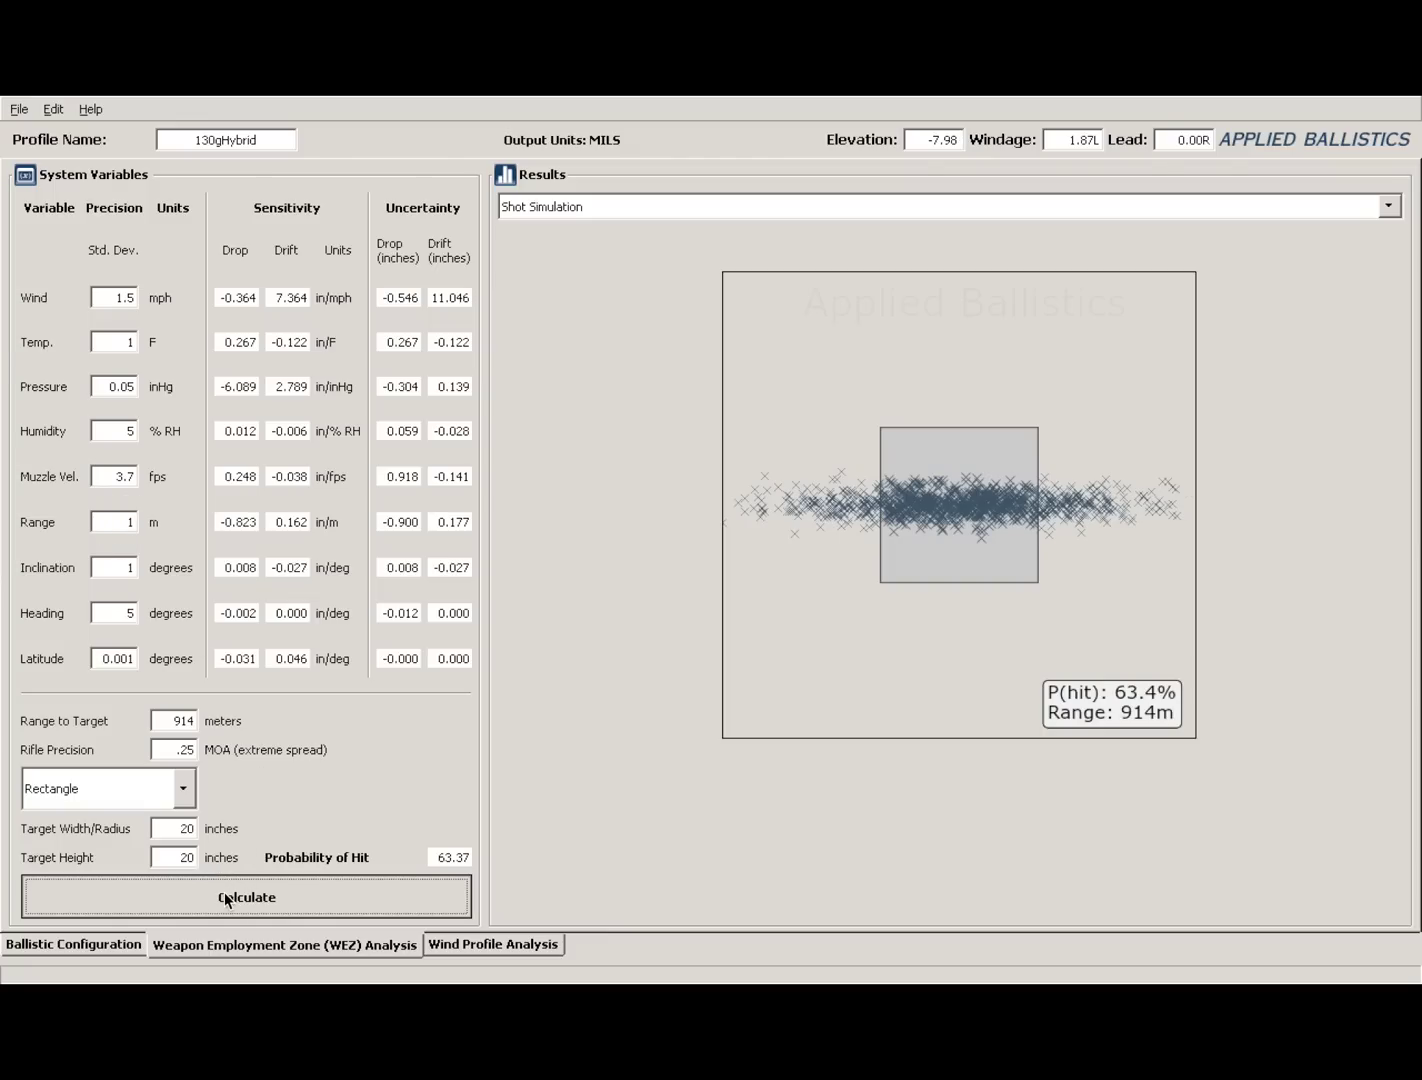
left_click(225, 898)
Set the range precision back to 0 m and recalculate the hit probability.
double_click(134, 521)
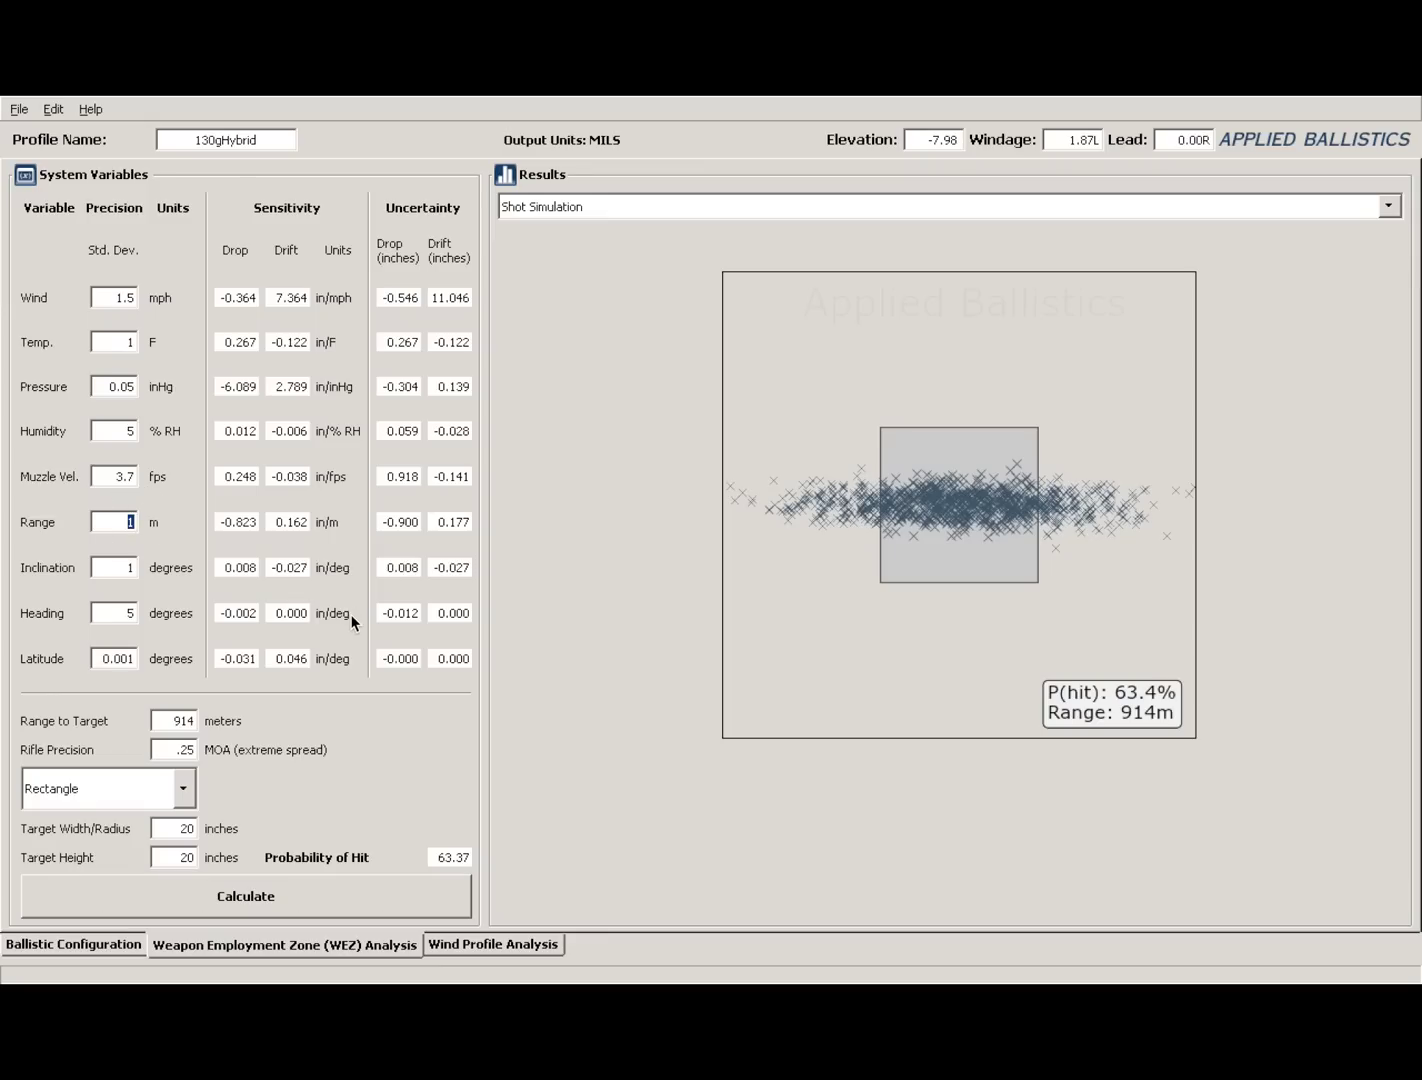
type("0")
left_click(310, 897)
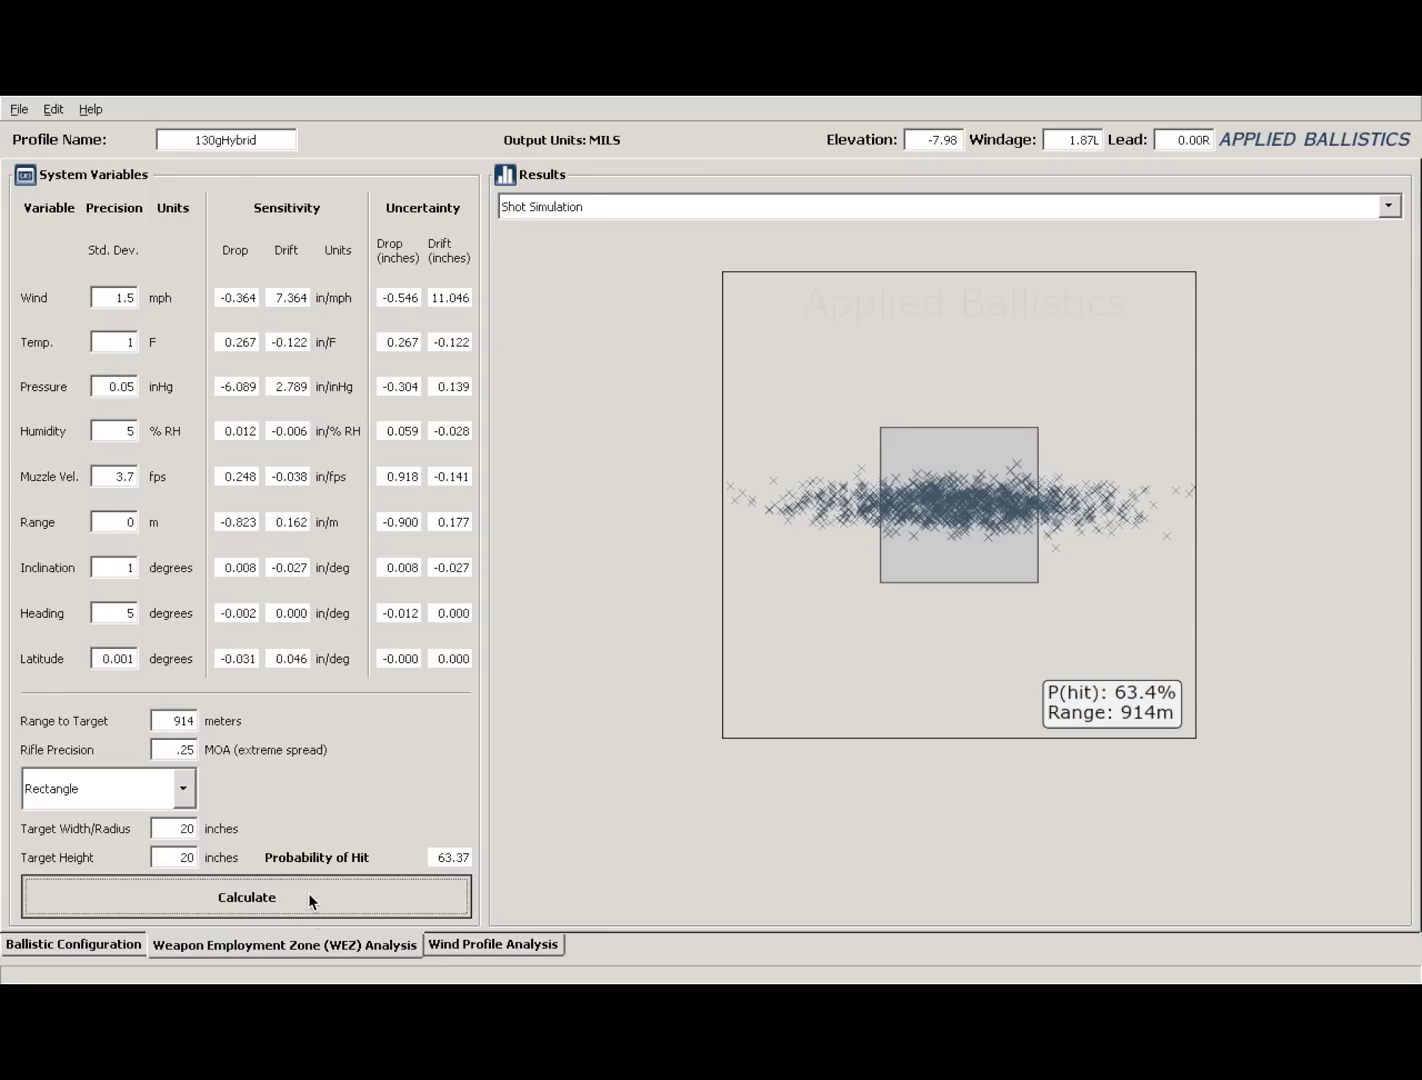
left_click(308, 893)
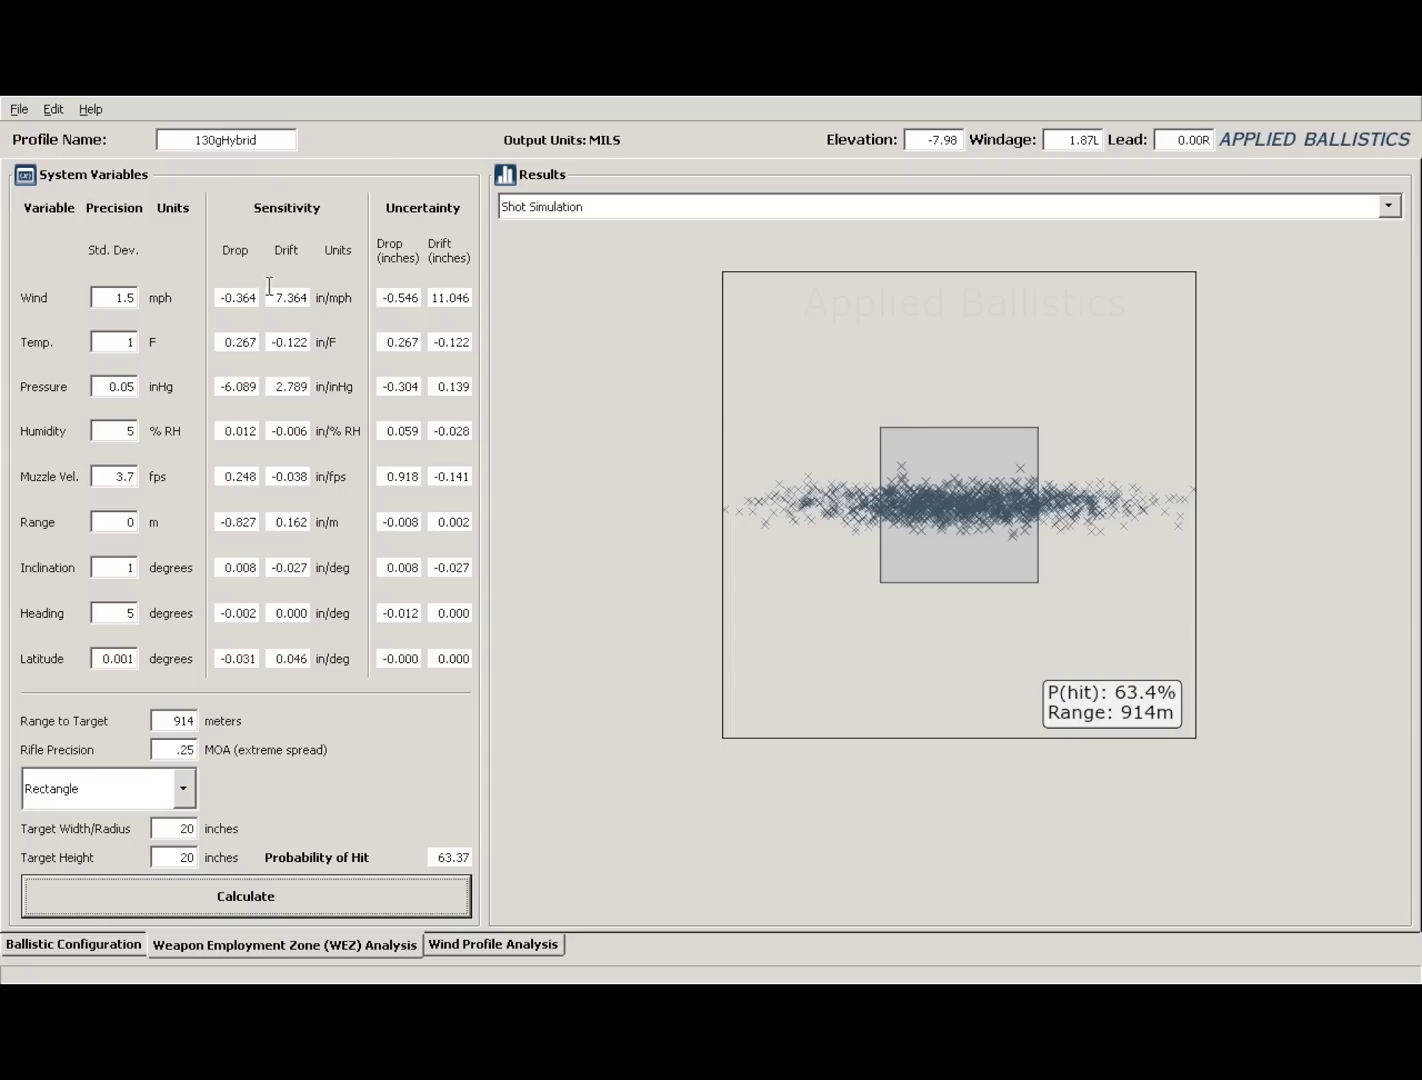
Set the wind precision to 1 mph and recalculate the hit probability for the 20-inch target.
left_click(130, 296)
key("BackSpace")
key("BackSpace")
key("BackSpace")
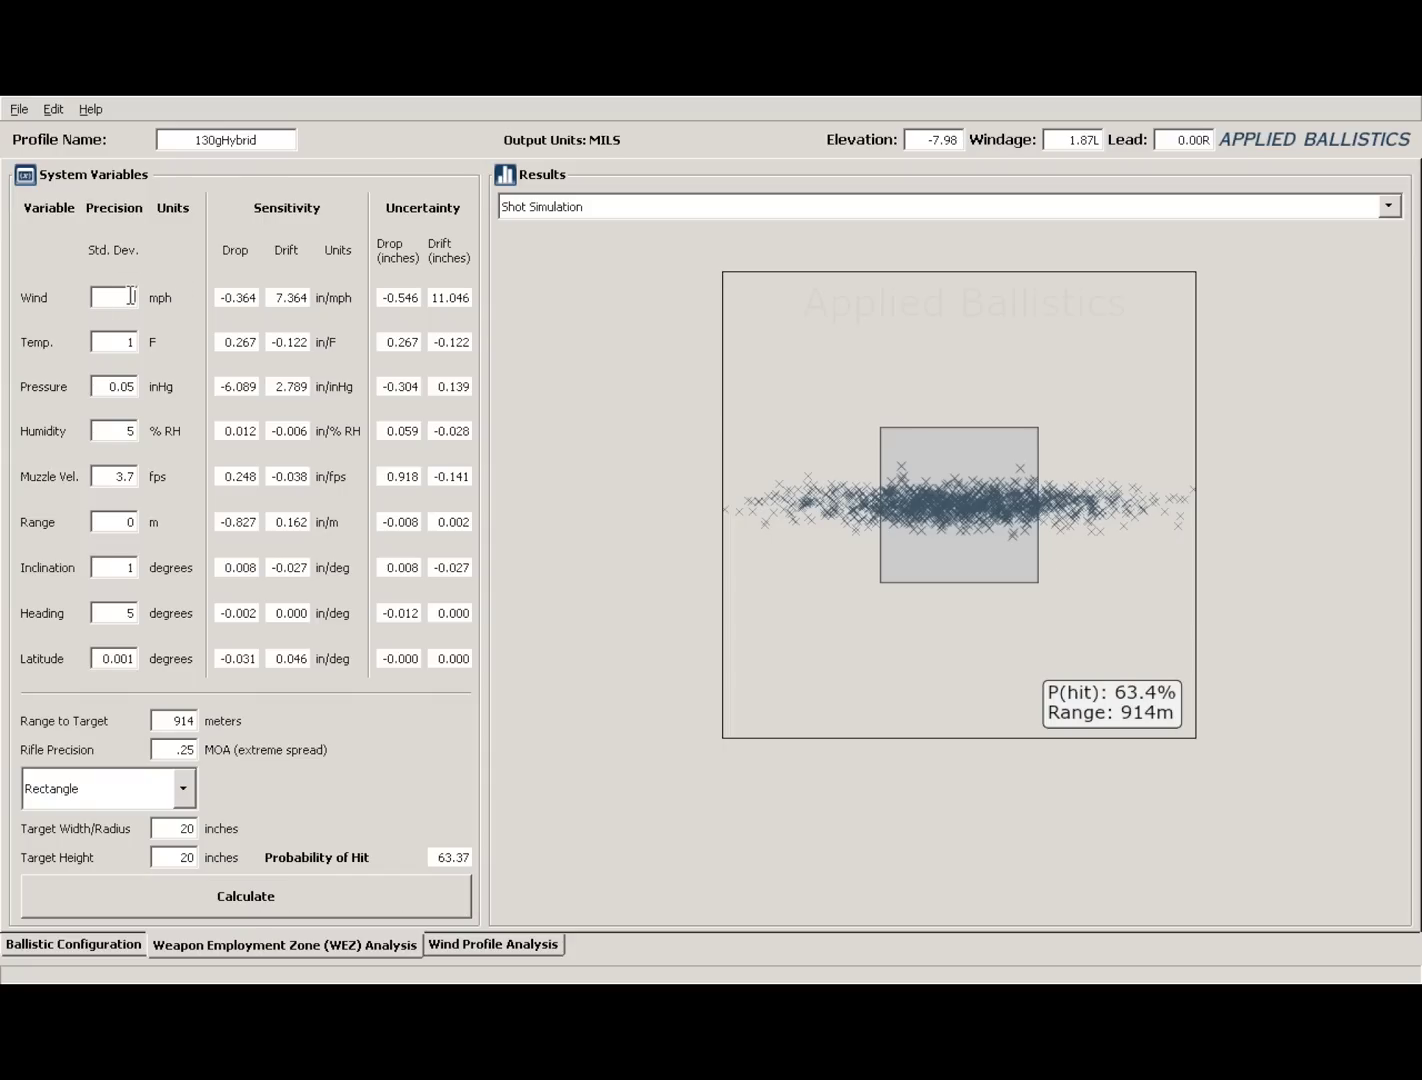
type("1")
left_click(134, 886)
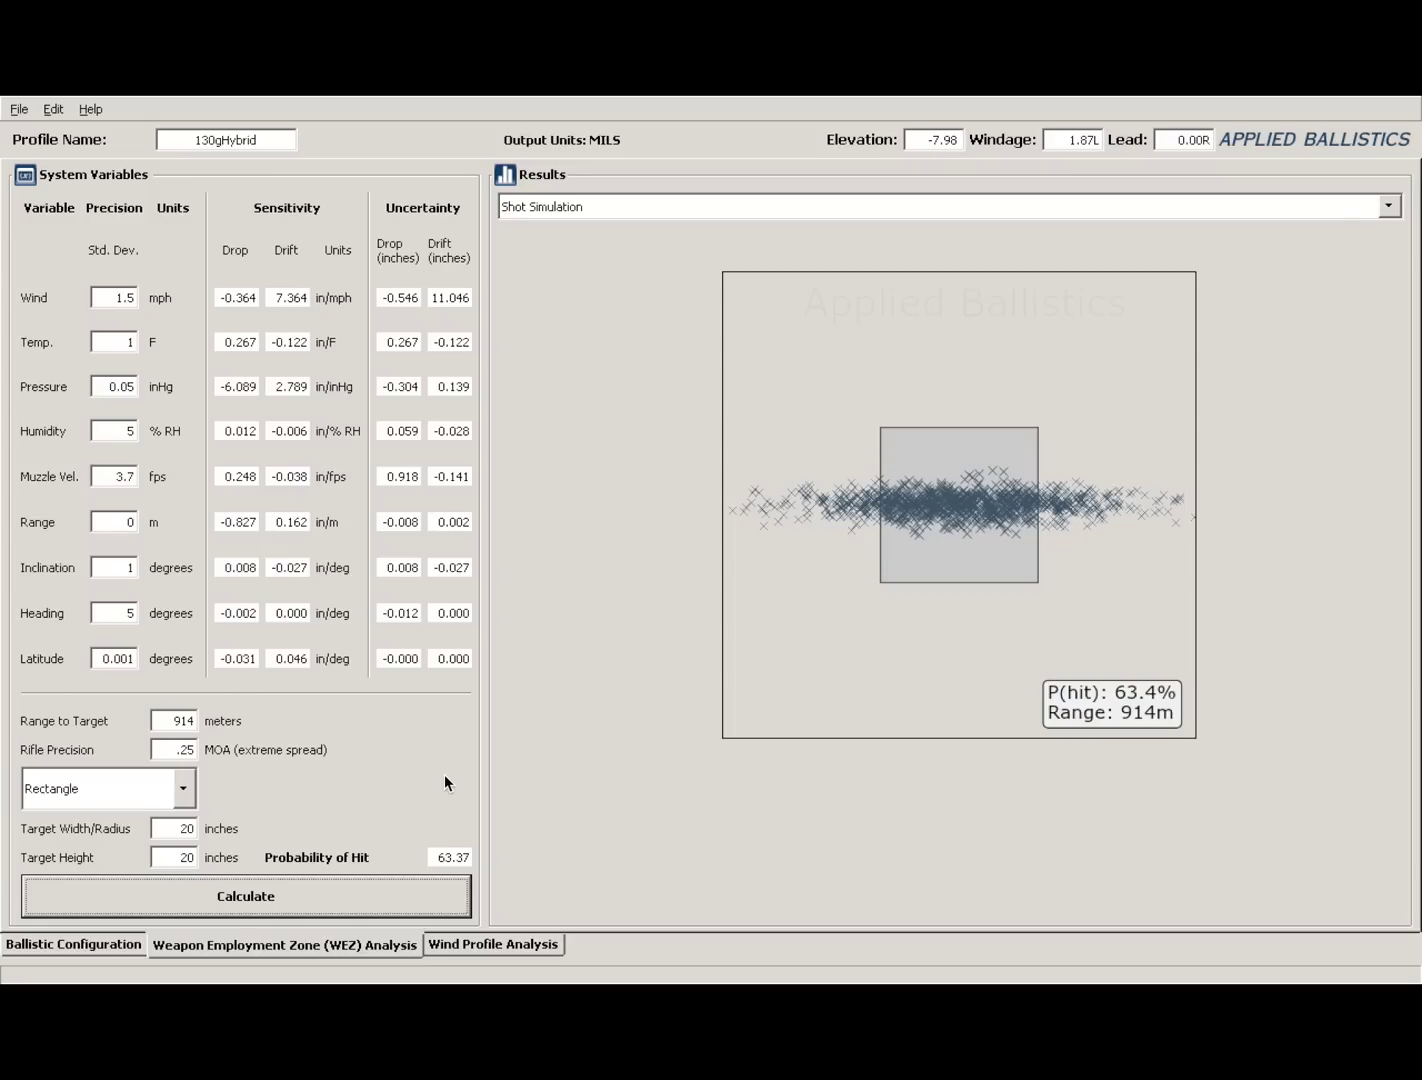
Calculate the hit probability with a muzzle velocity deviation of 20 fps, and again with 3.7 fps.
double_click(112, 478)
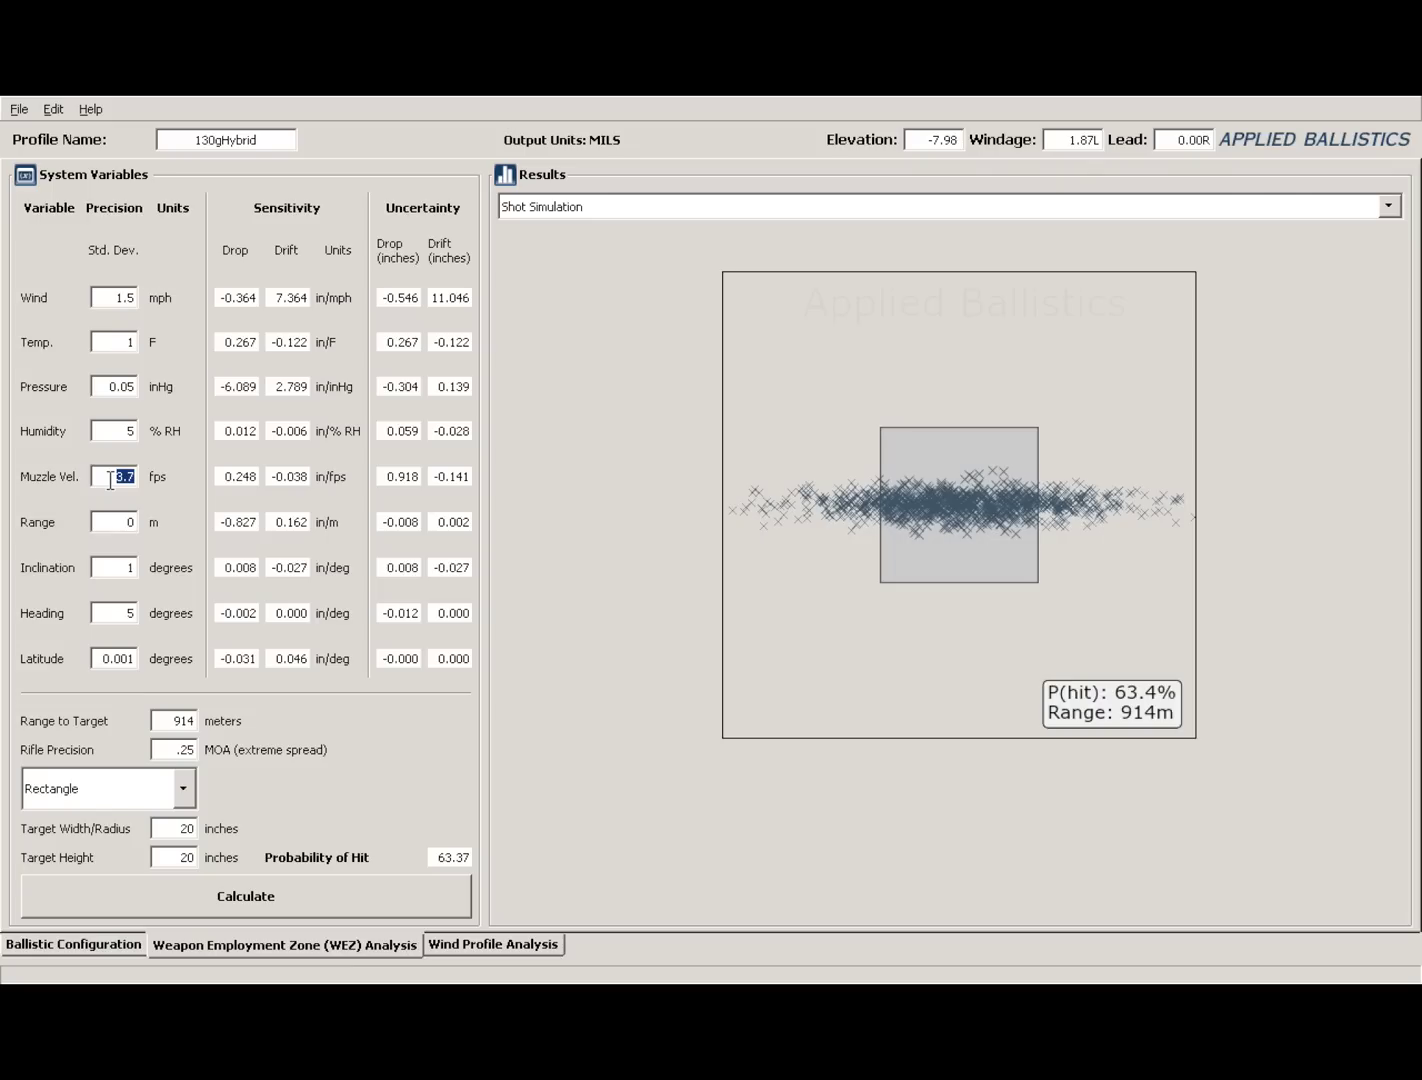
type("20")
double_click(174, 750)
left_click(260, 893)
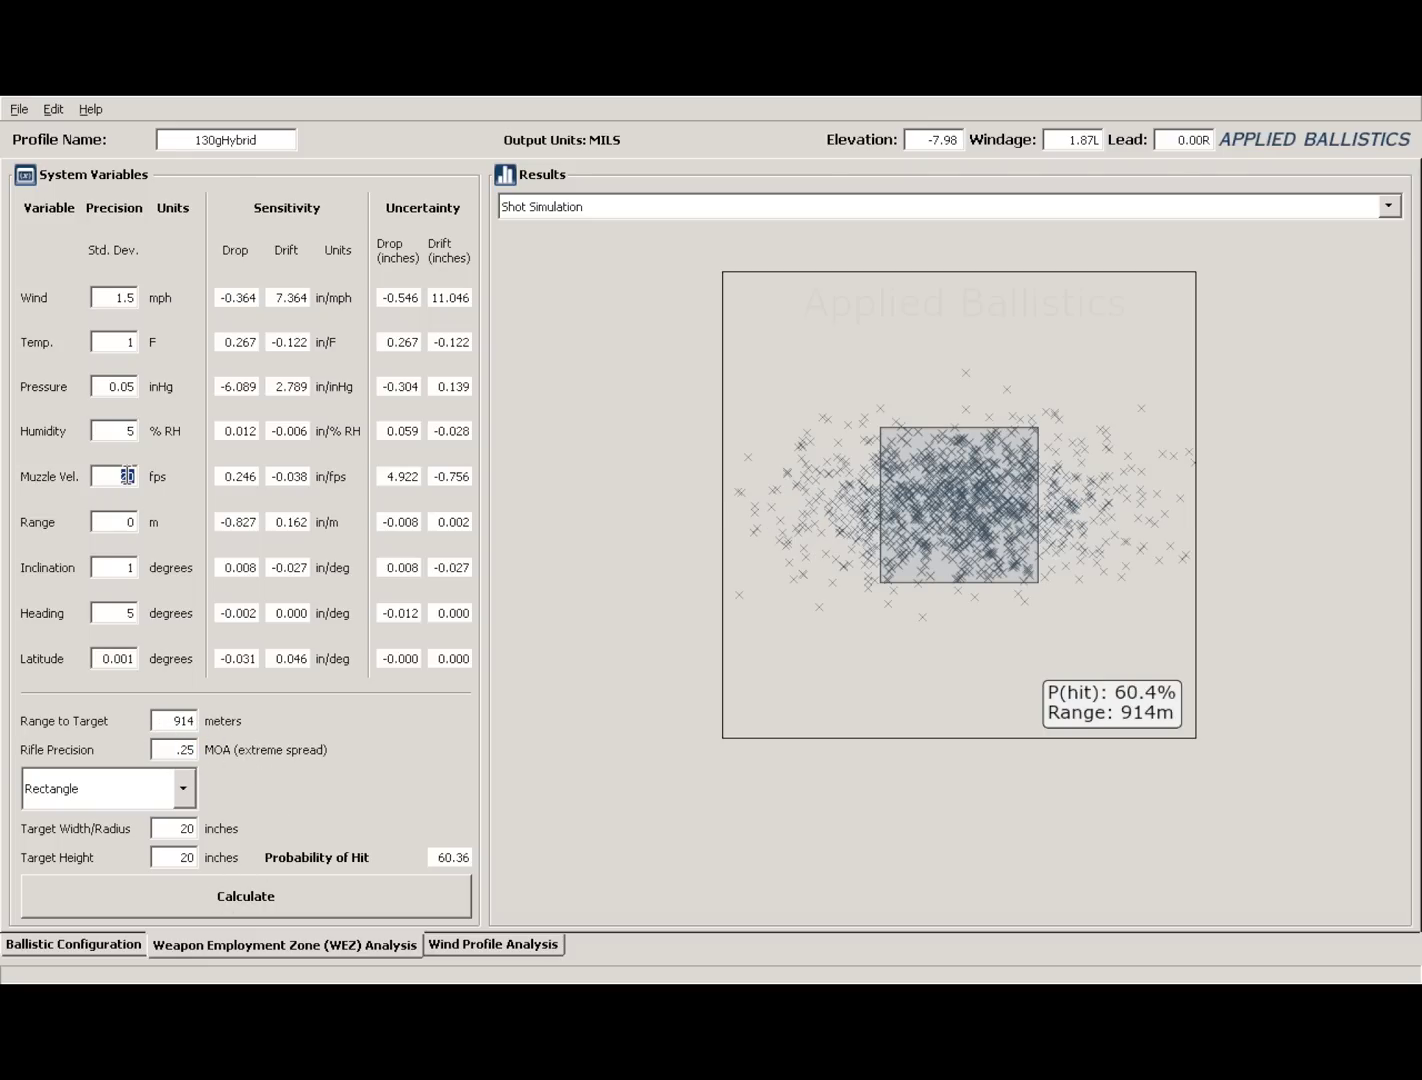
type("3.7")
left_click(250, 893)
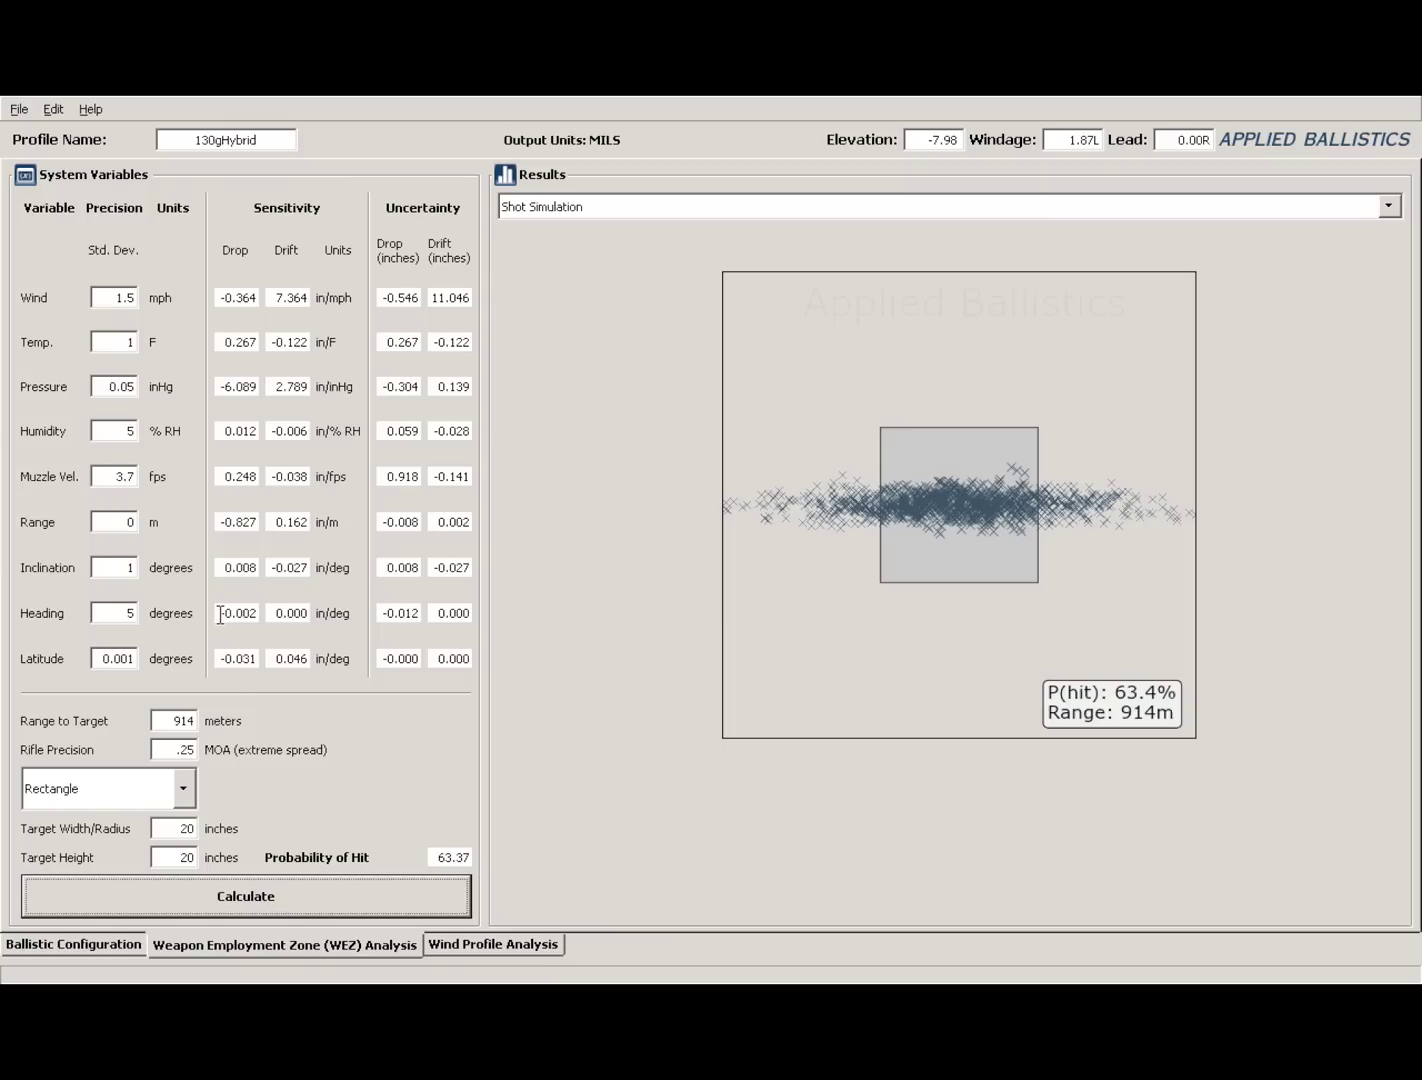
Set the muzzle velocity deviation to 20 fps again and recalculate the shot simulation.
left_click(133, 474)
left_click_drag(133, 476, 116, 476)
type("20")
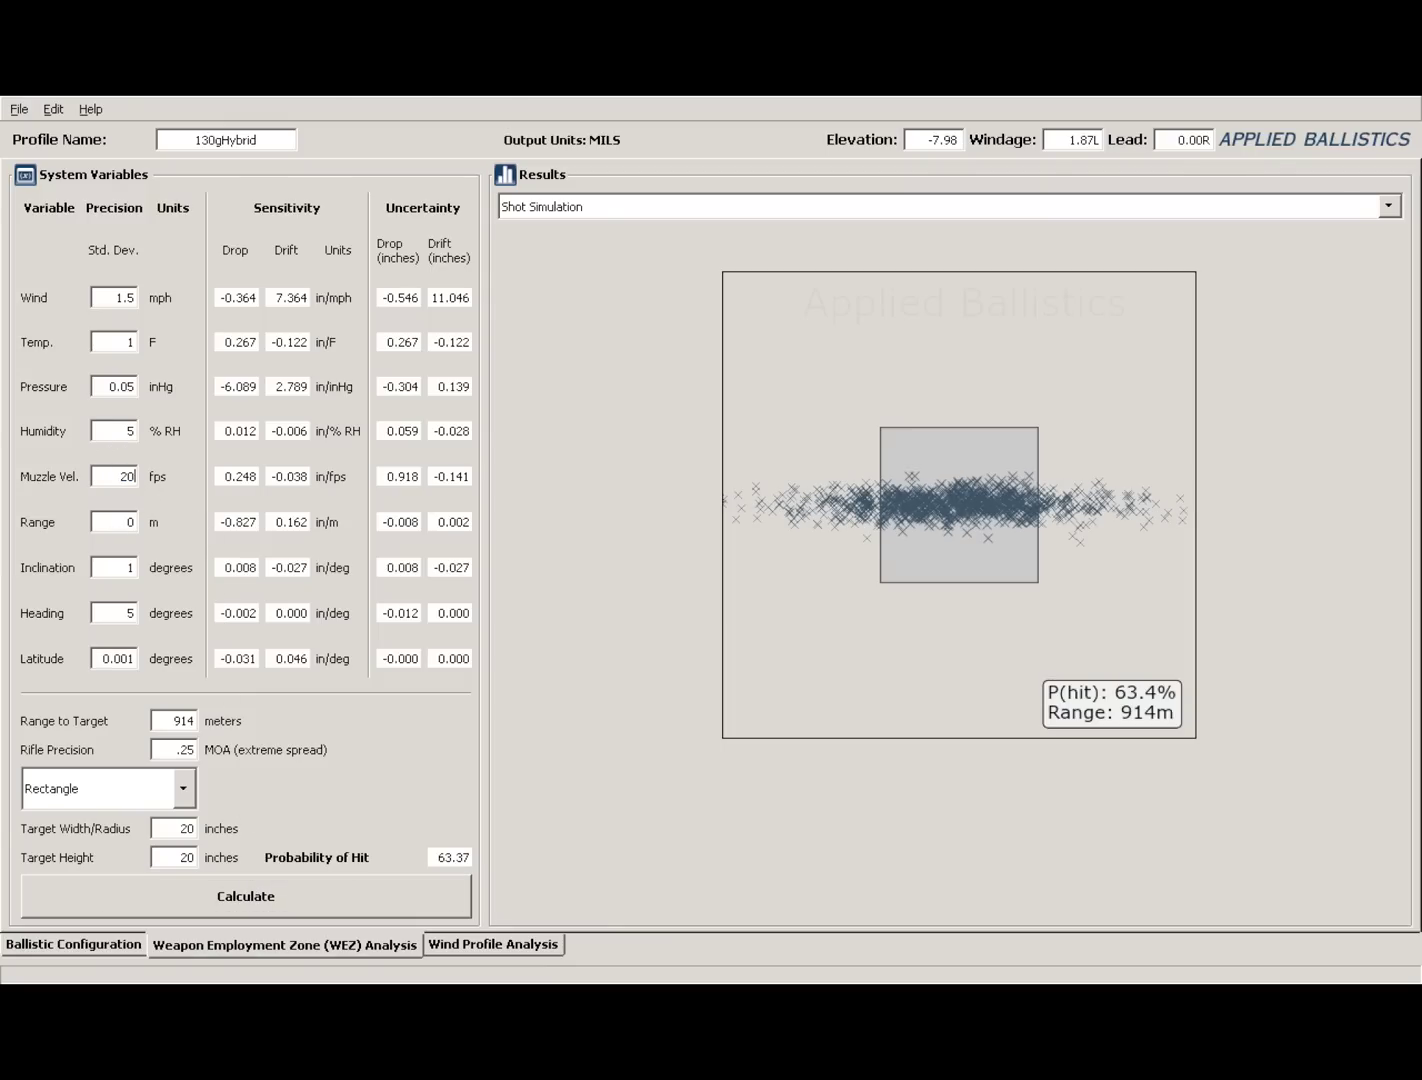
left_click(229, 897)
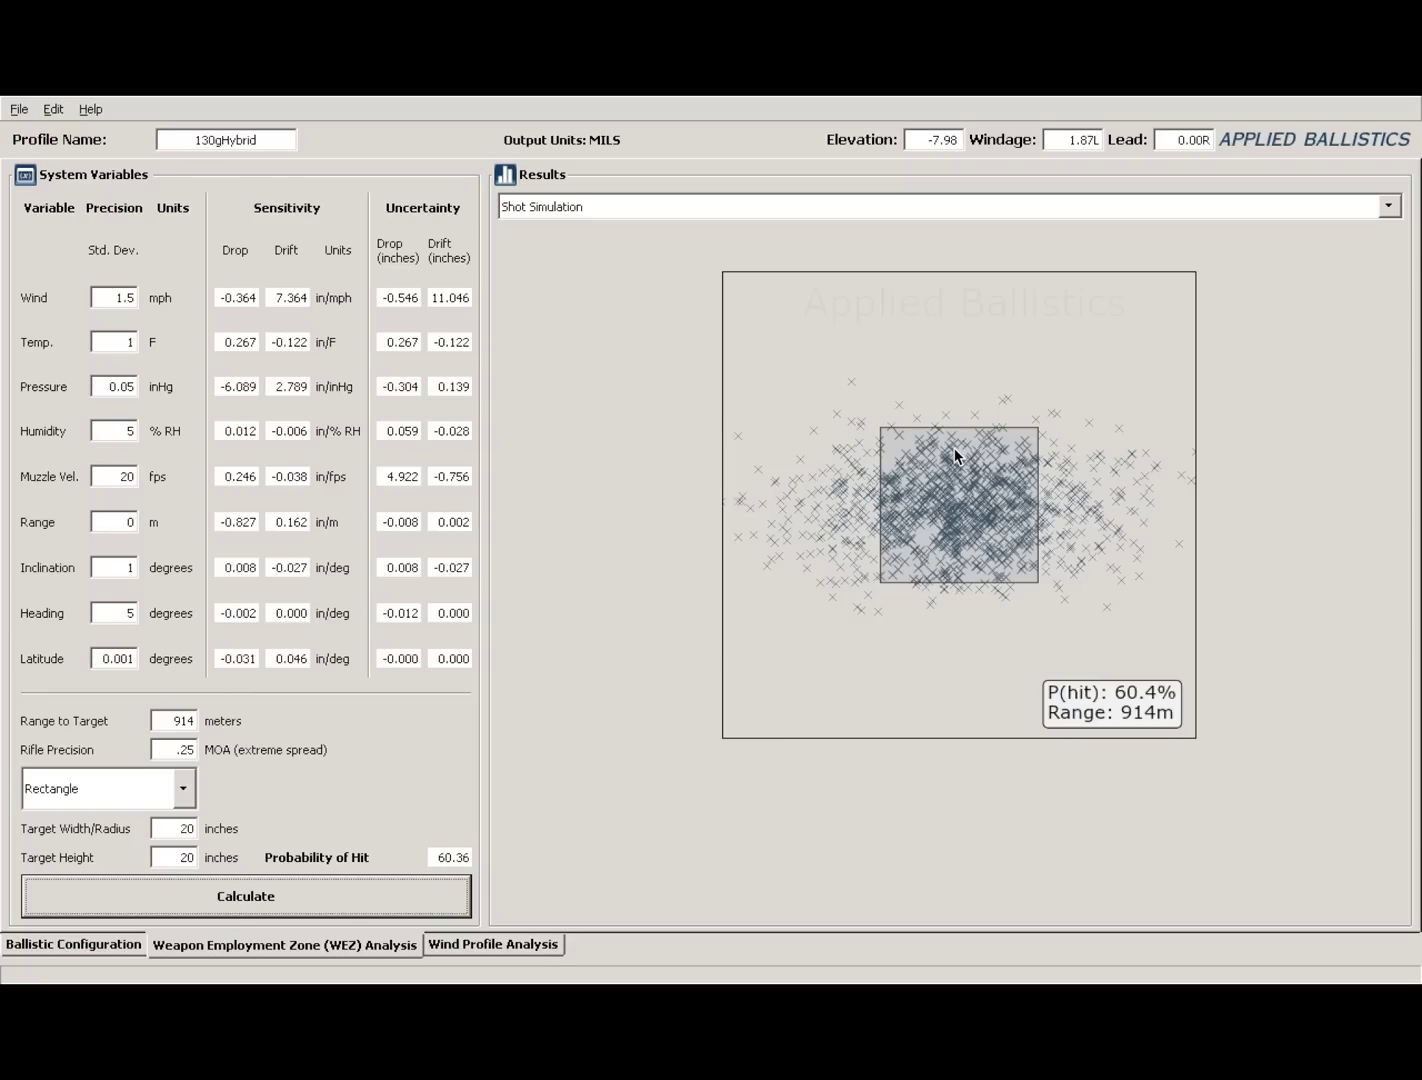
Restore the muzzle velocity deviation to 3.7 fps and recalculate the shot simulation.
double_click(126, 478)
type("3.7")
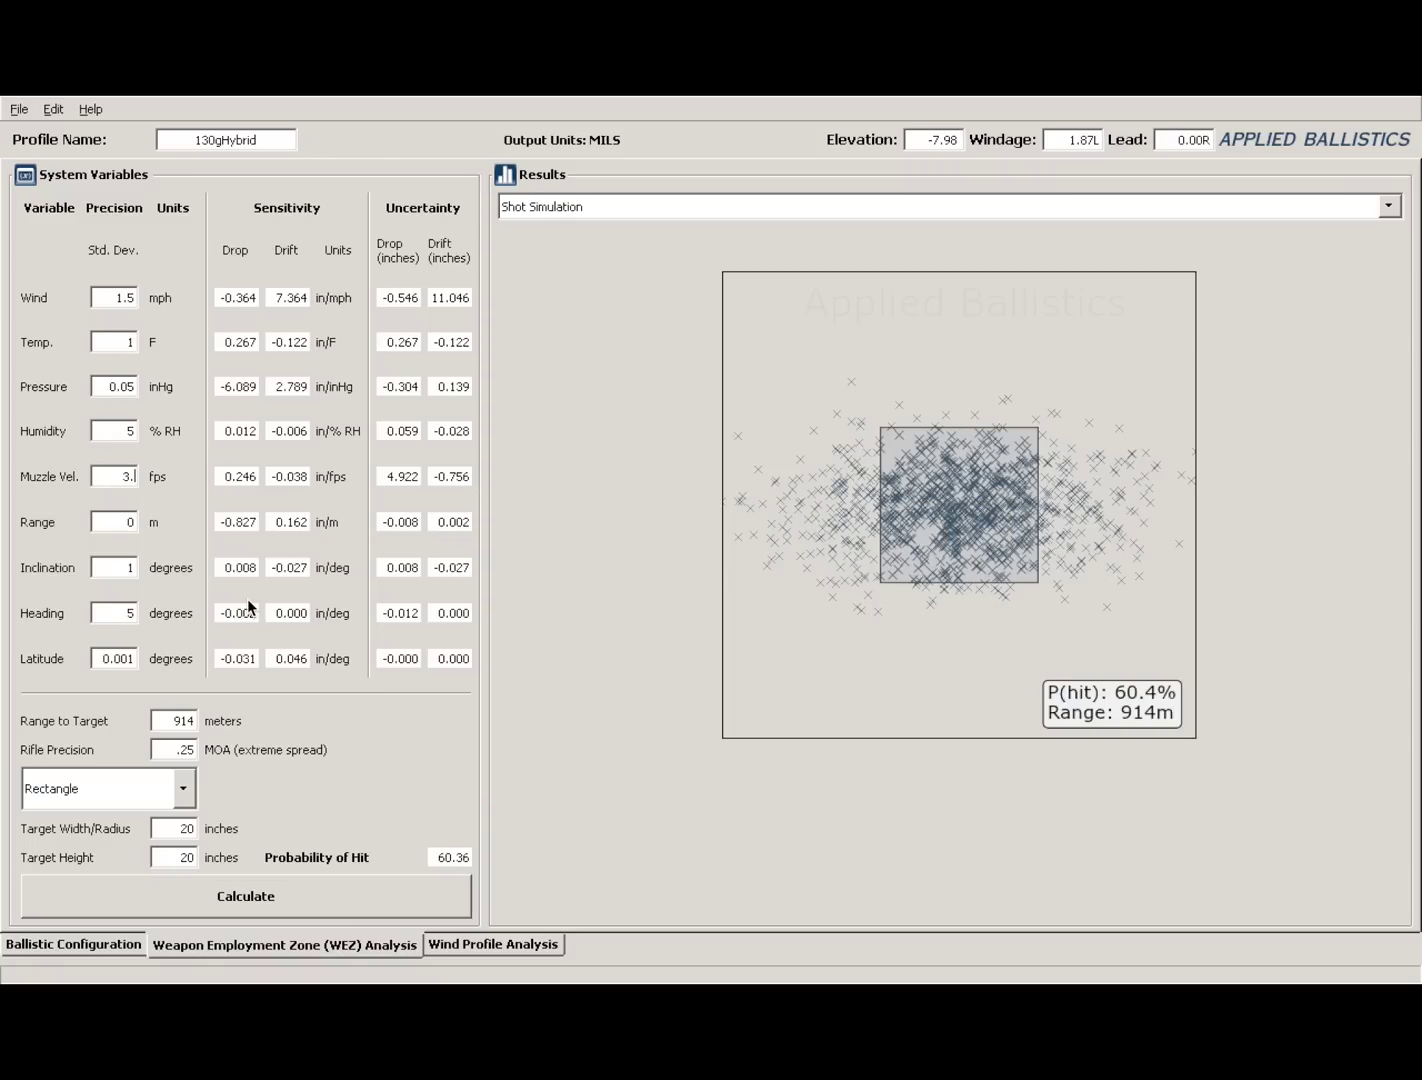
left_click(249, 897)
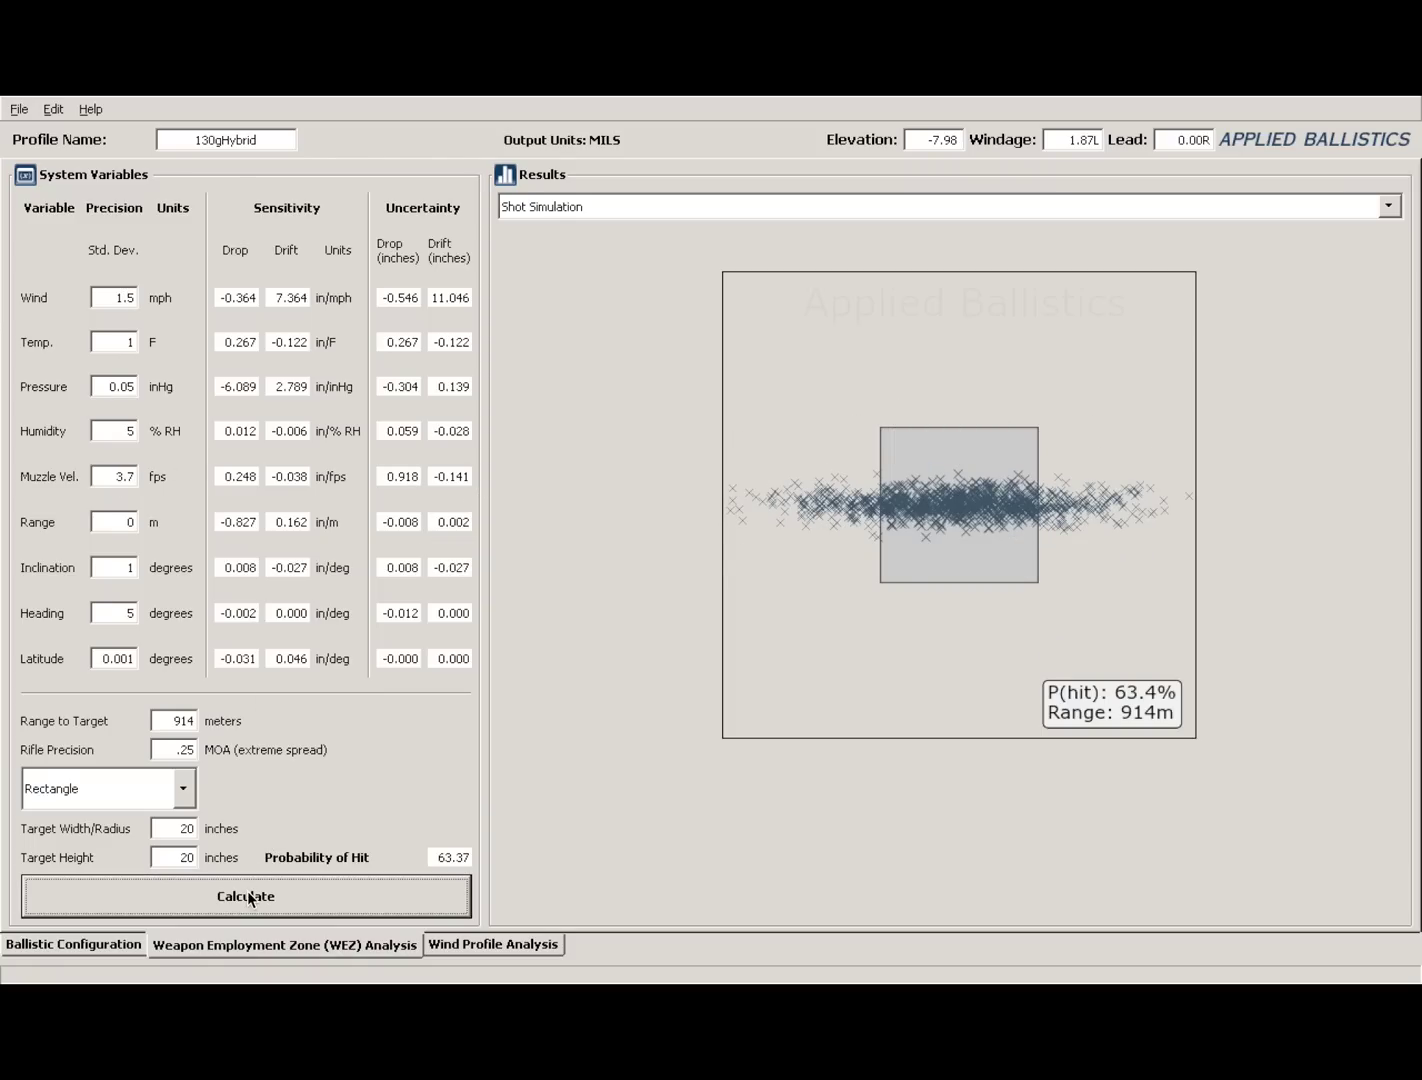
Set the wind precision to 2.5 mph and recalculate the hit probability.
double_click(118, 300)
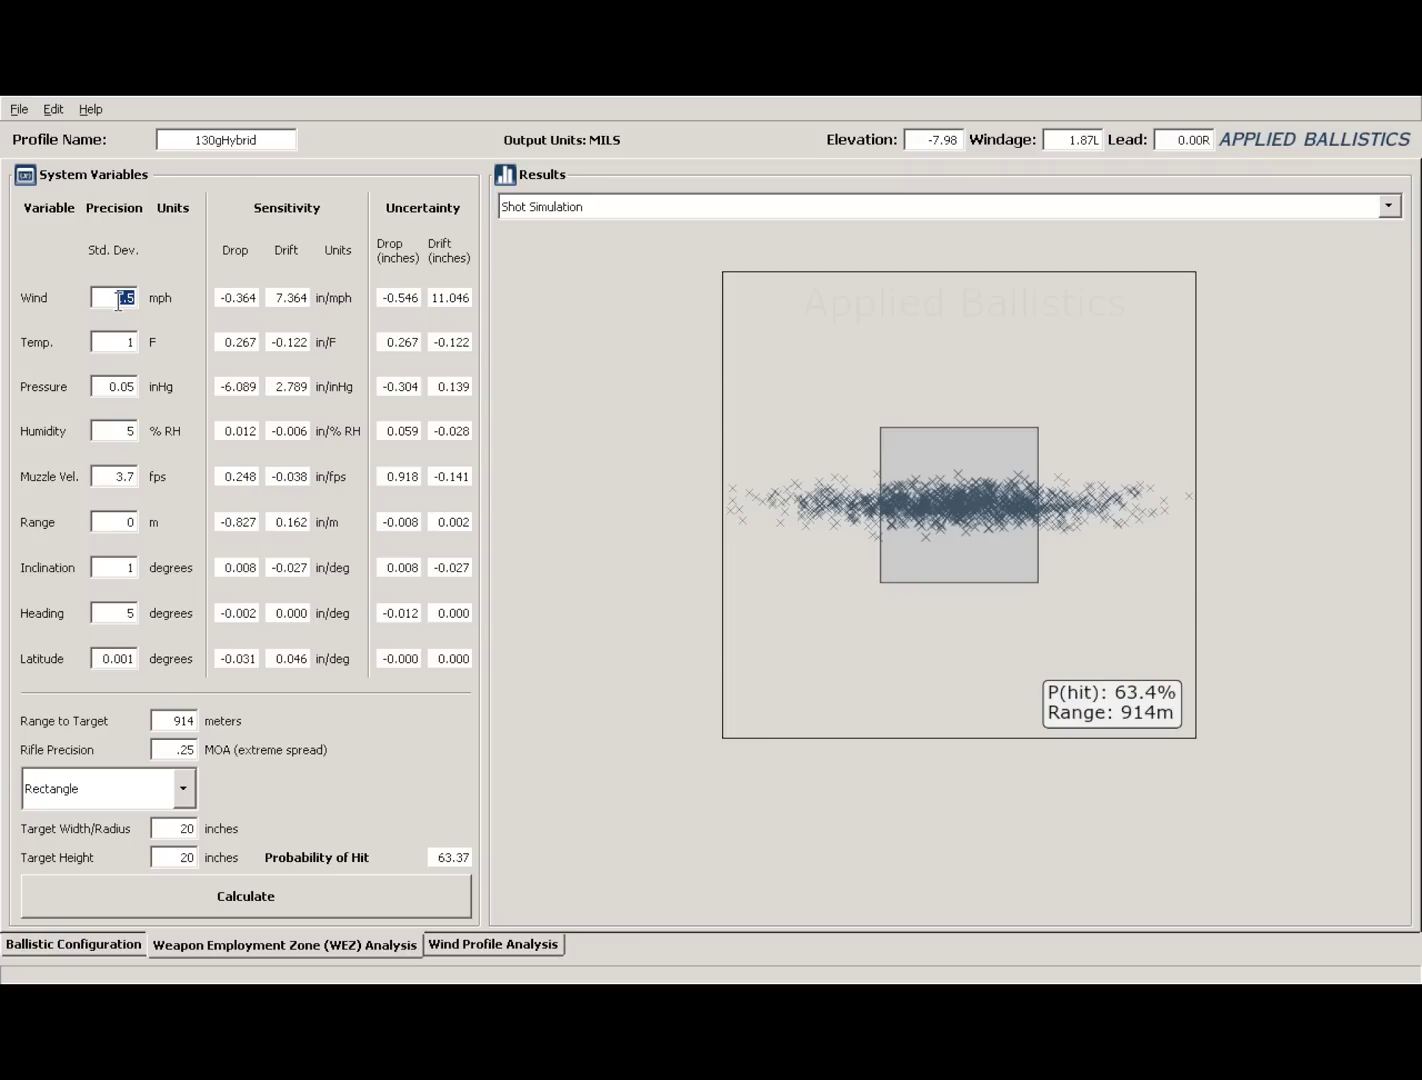
type("2.5")
left_click(207, 898)
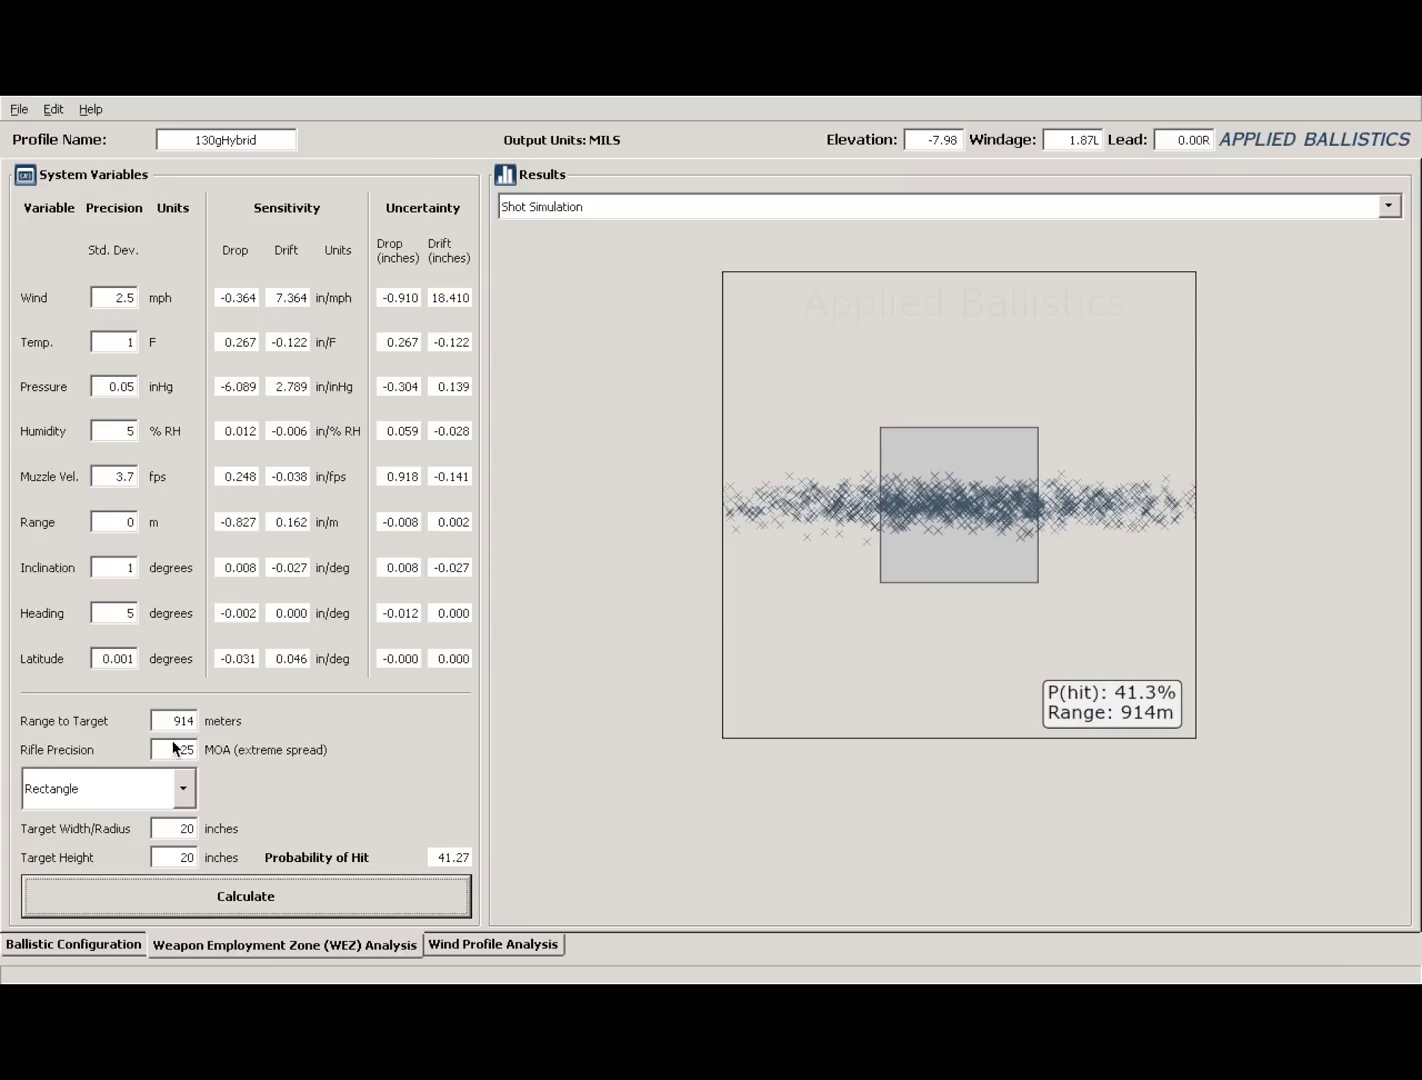
Set the muzzle velocity deviation to 20 fps and recalculate with the 2.5 mph wind precision.
double_click(116, 479)
type("20")
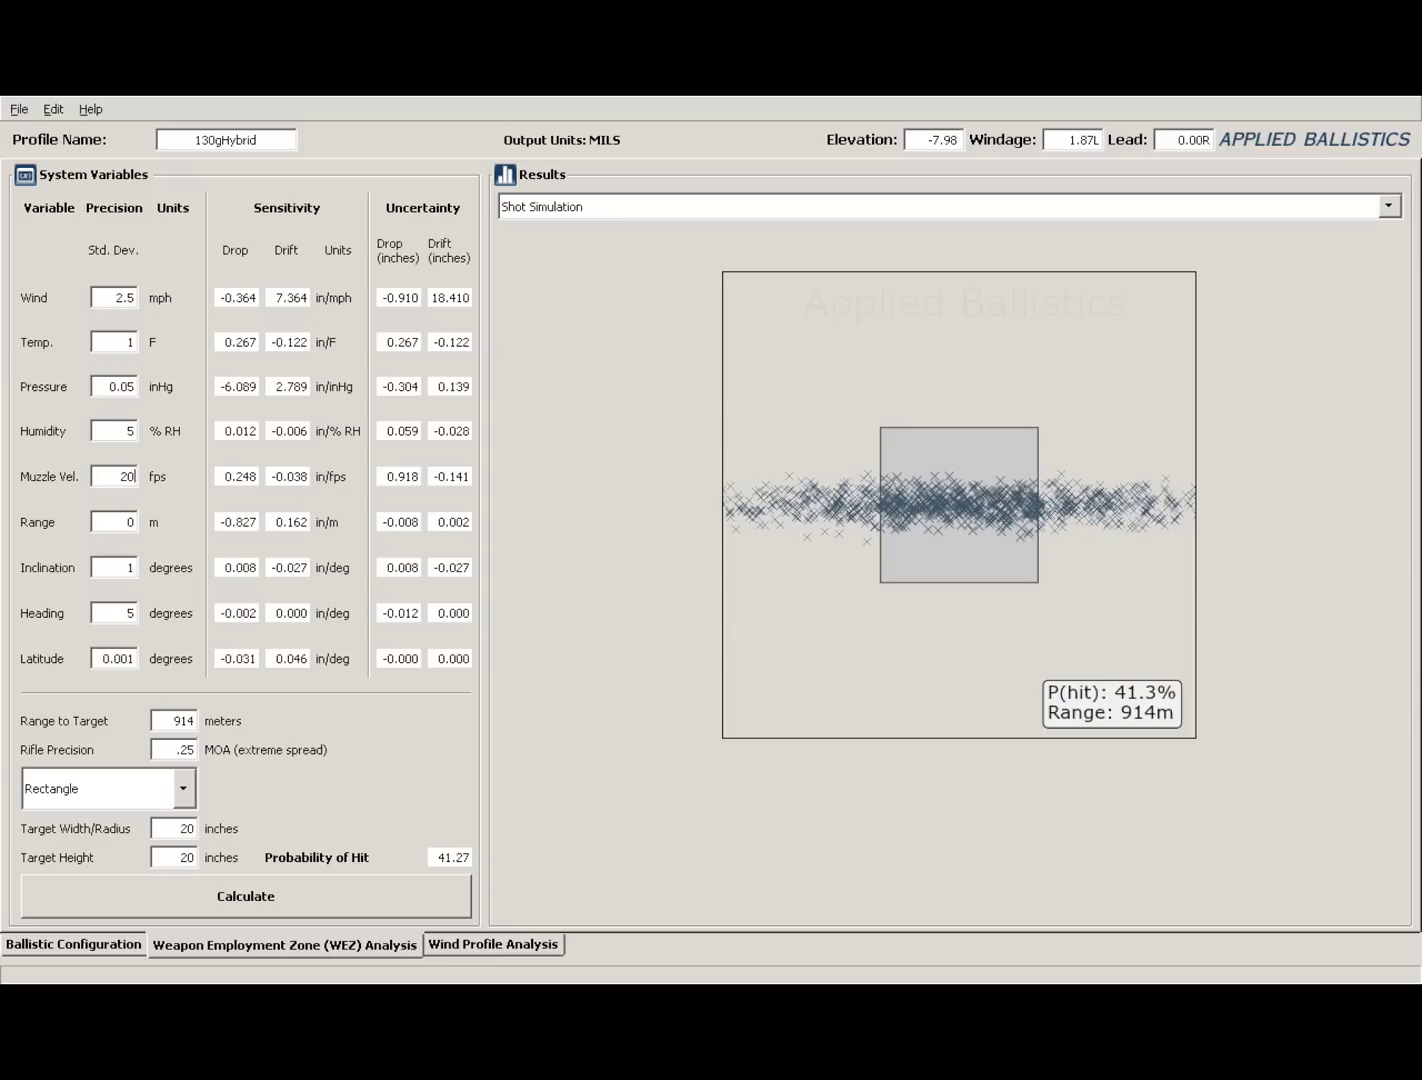
left_click(186, 887)
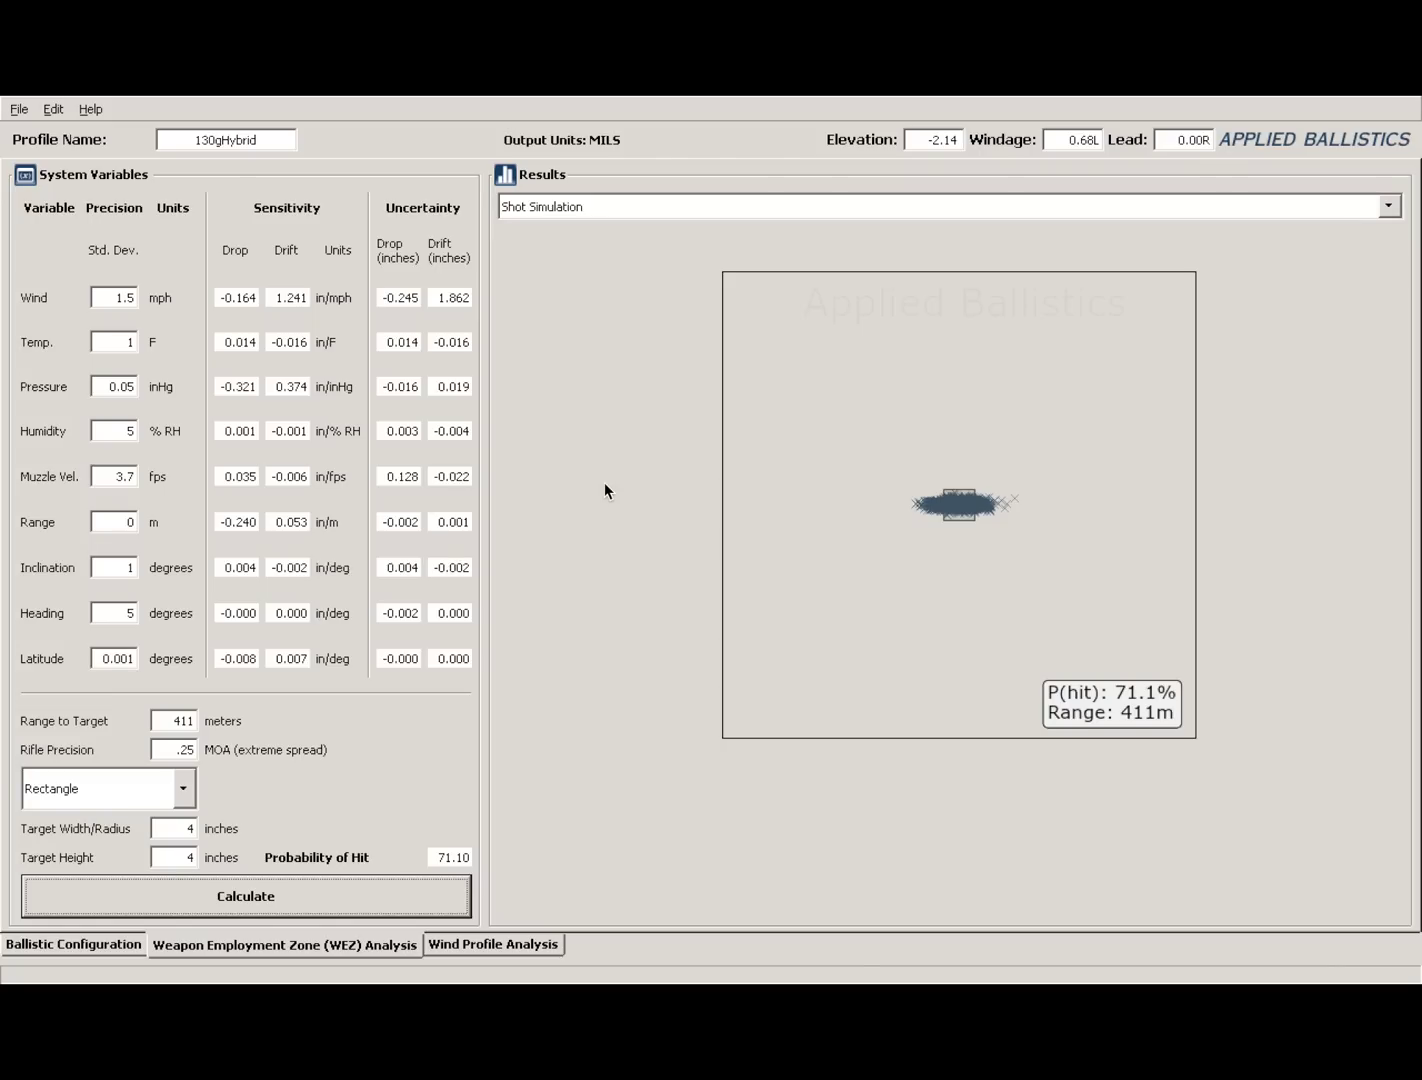
Set the wind precision to 1 mph and recalculate the hit probability for the 4-inch target at 411 meters.
left_click(134, 295)
key("BackSpace")
type("9")
key("BackSpace")
key("BackSpace")
left_click(245, 896)
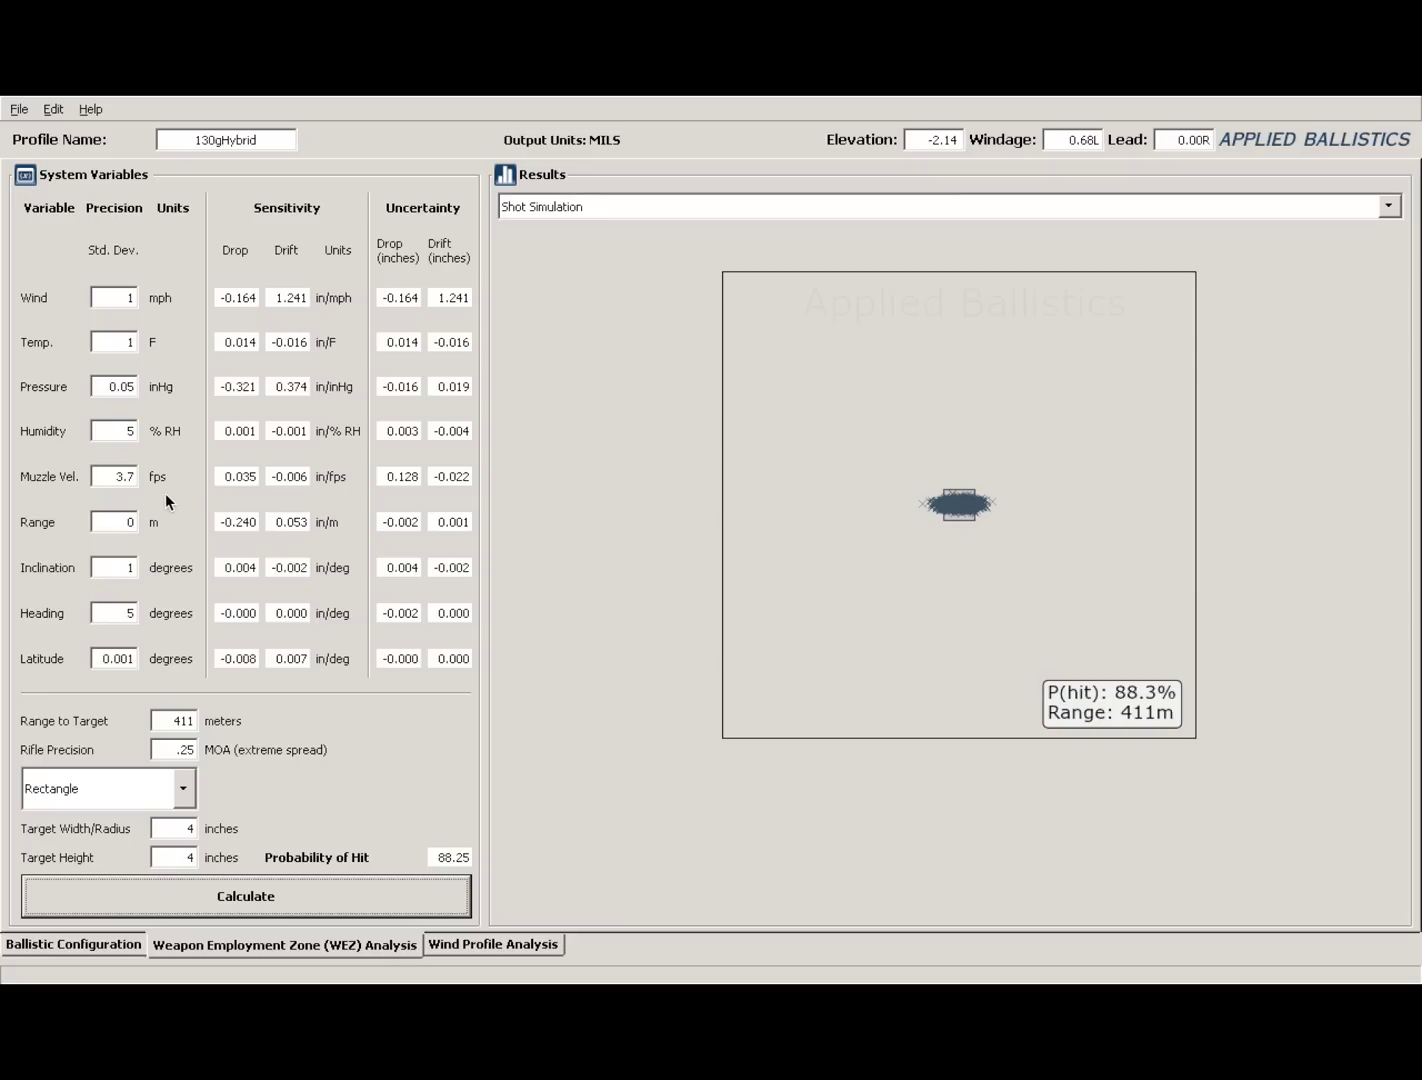
Calculate the 411-meter hit probability with a muzzle velocity deviation of 20 fps, and again with 3.7 fps.
left_click_drag(134, 477, 118, 480)
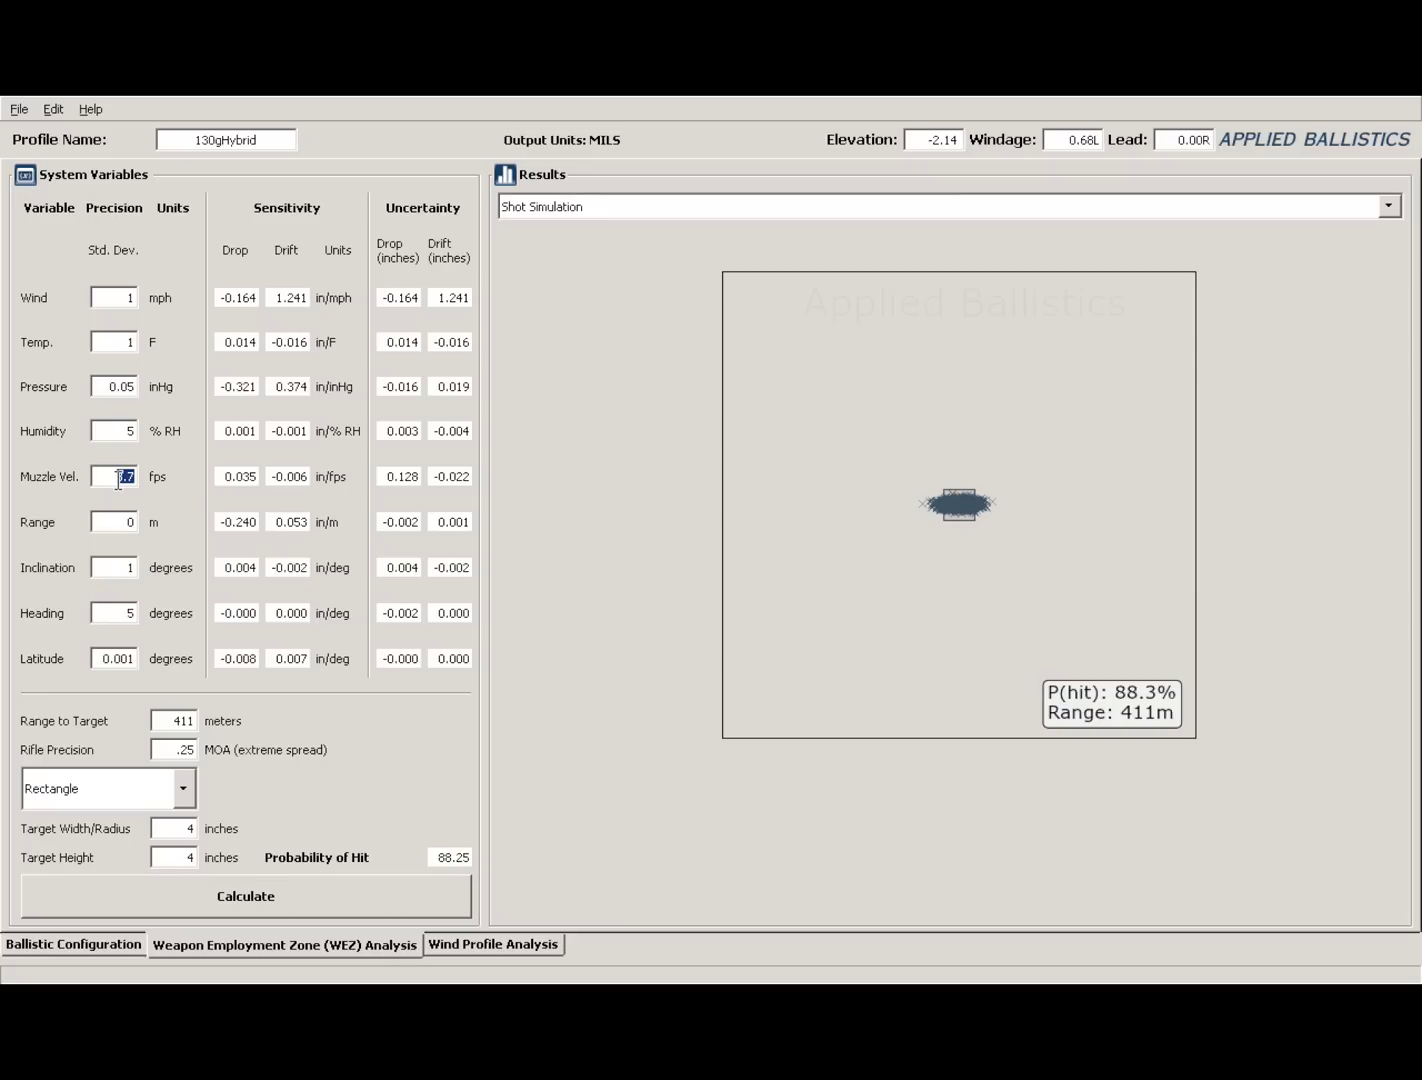
type("20")
left_click(226, 896)
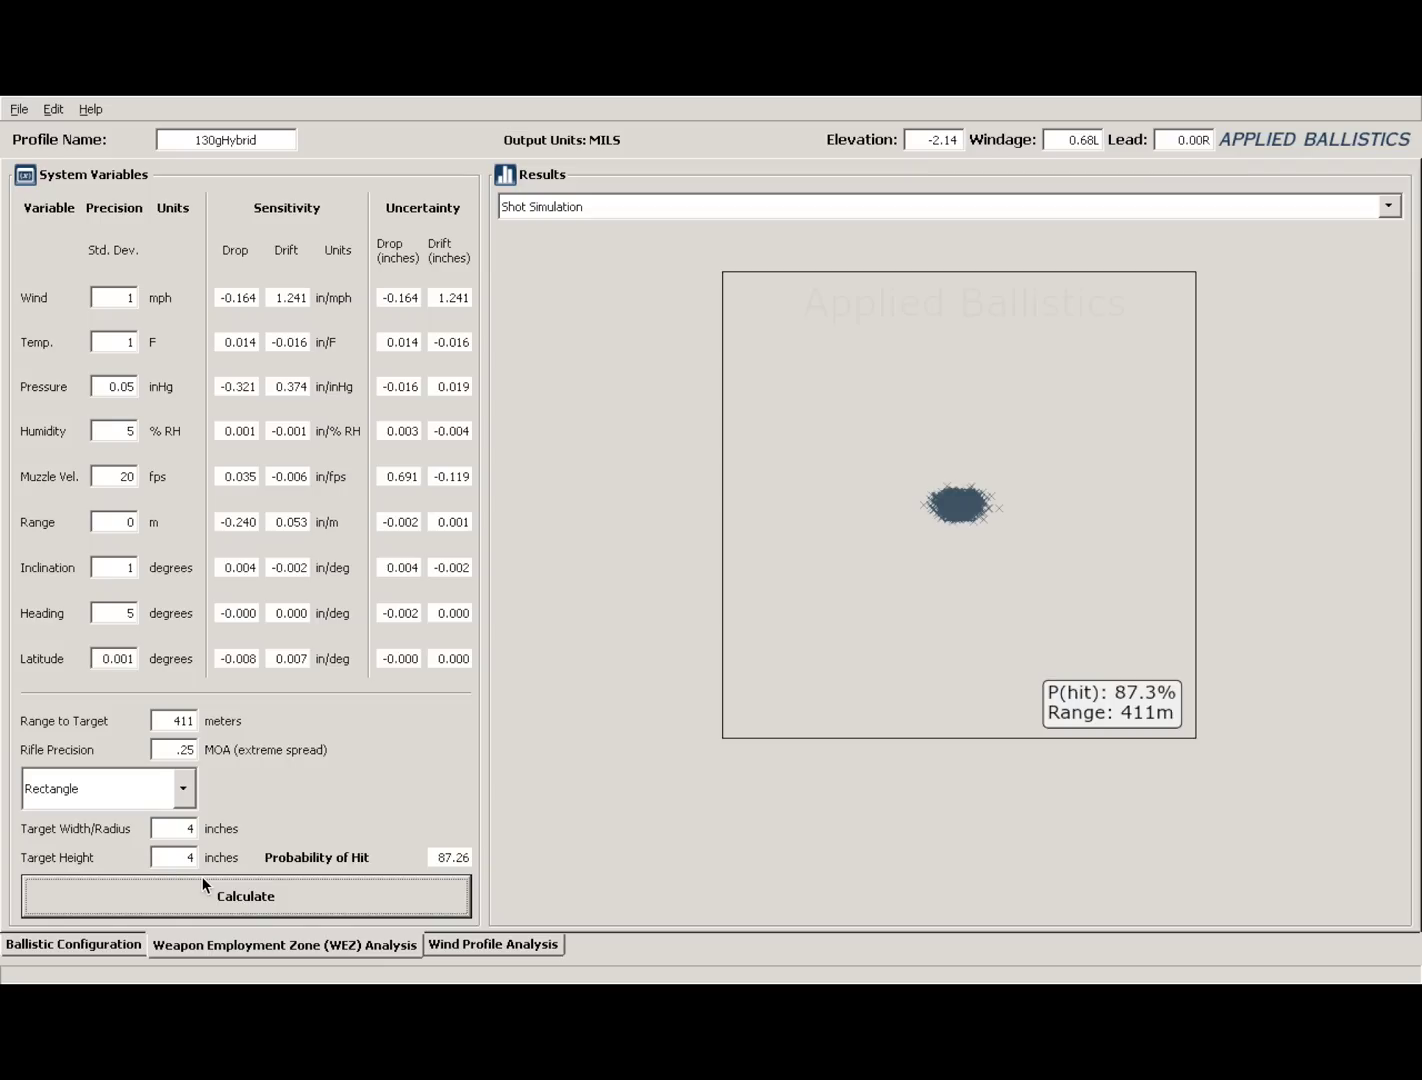
left_click(204, 884)
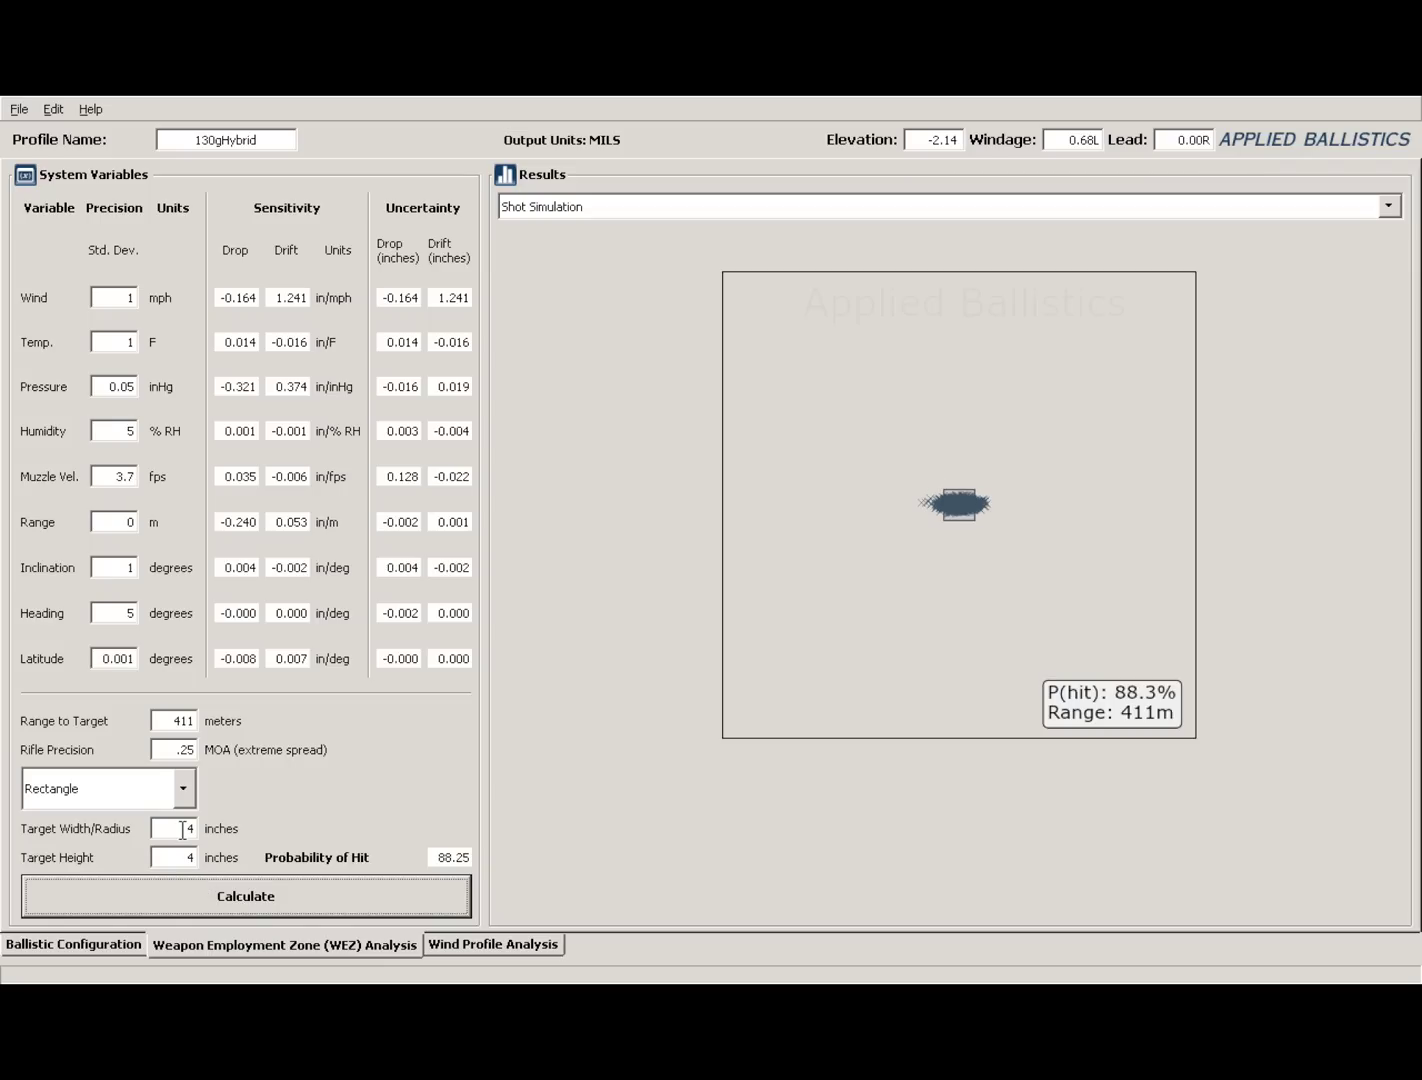
Set the target width and height to 10 inches and the range to 914 meters, and recalculate the hit probability.
double_click(183, 830)
type("10")
key("Tab")
type("10")
double_click(180, 720)
type("914")
left_click(210, 890)
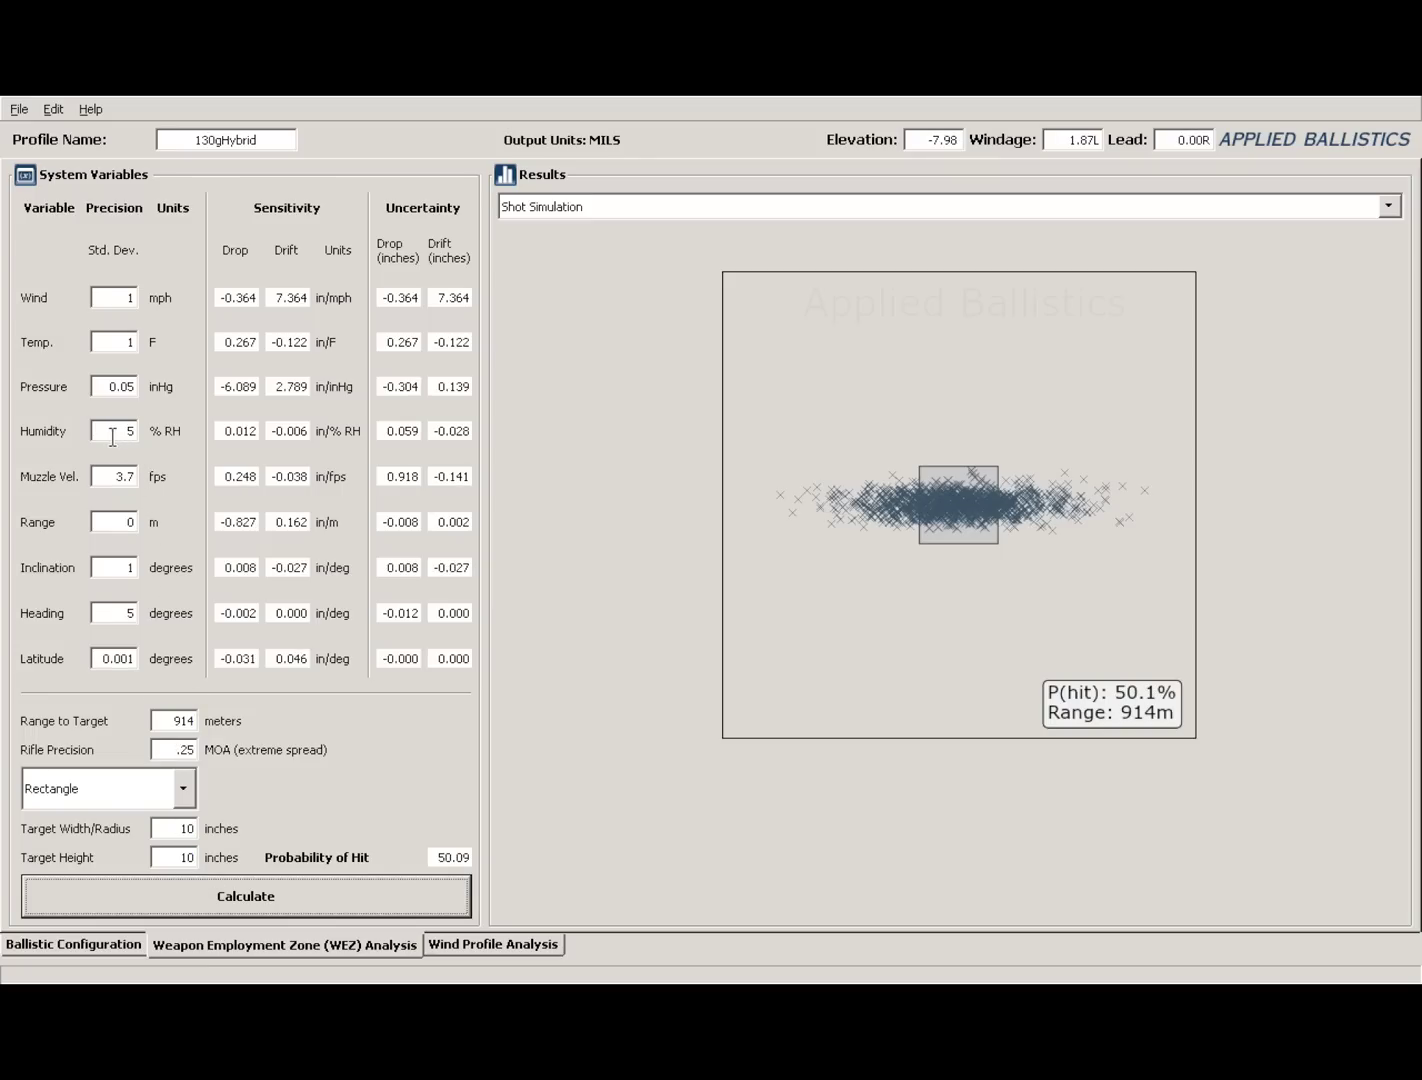
Set the muzzle velocity deviation to 20 fps and recalculate for the 10-inch target at 914 meters.
double_click(119, 480)
type("20")
left_click(194, 912)
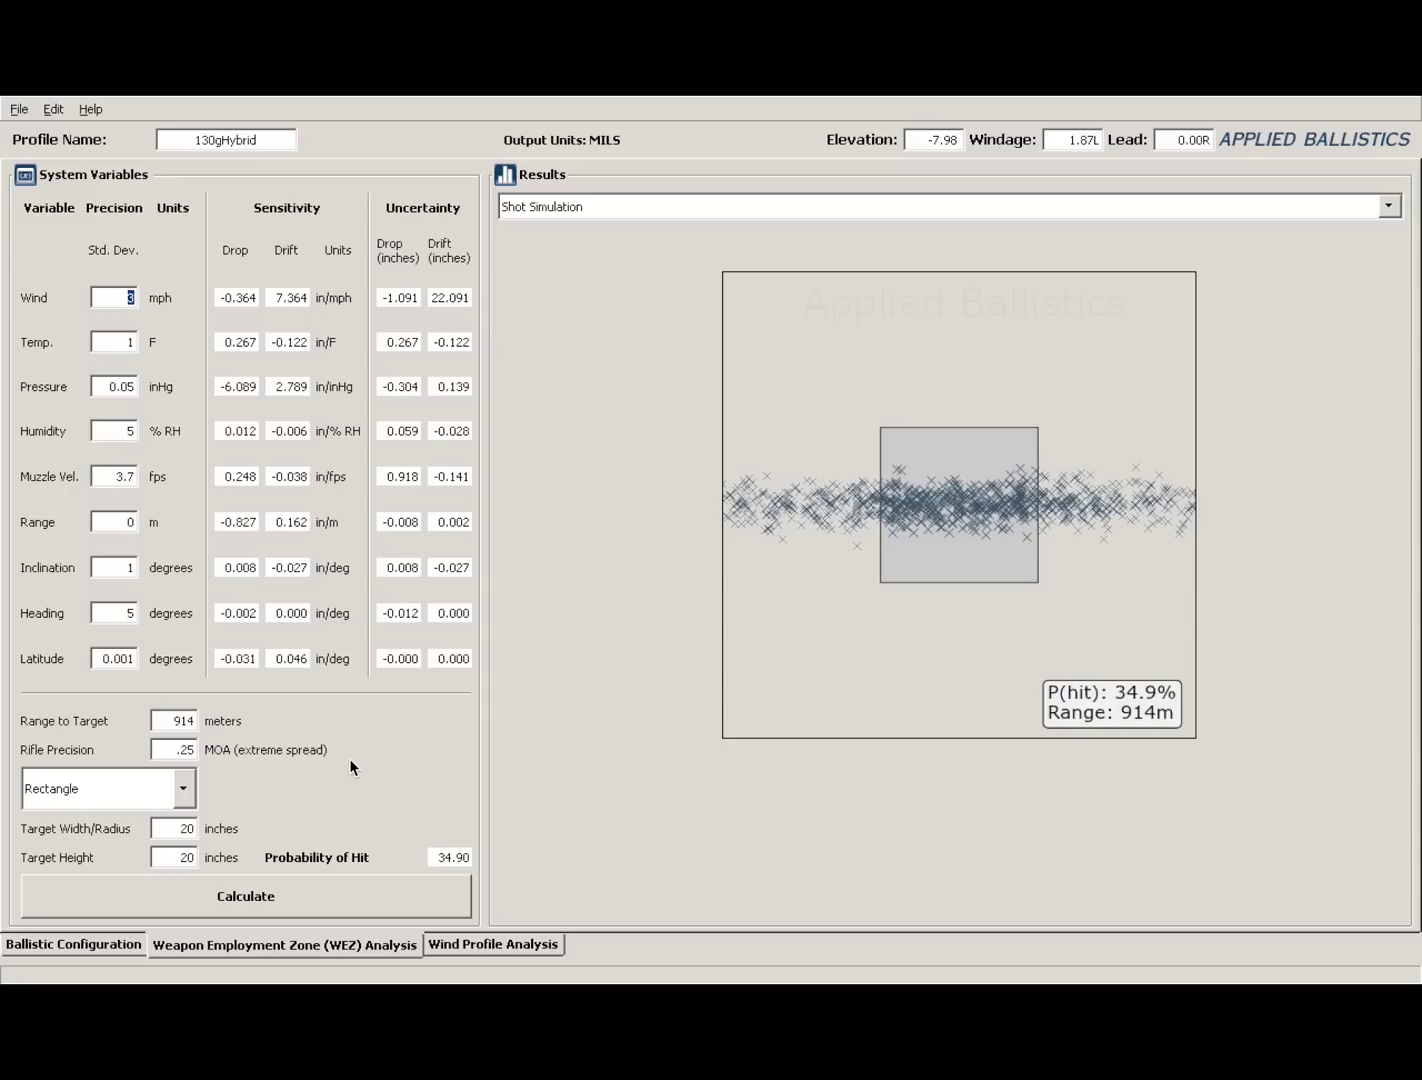
Set the wind precision to 1.5 mph and recalculate for the 20-inch target at 914 meters.
type("1.5")
key("Return")
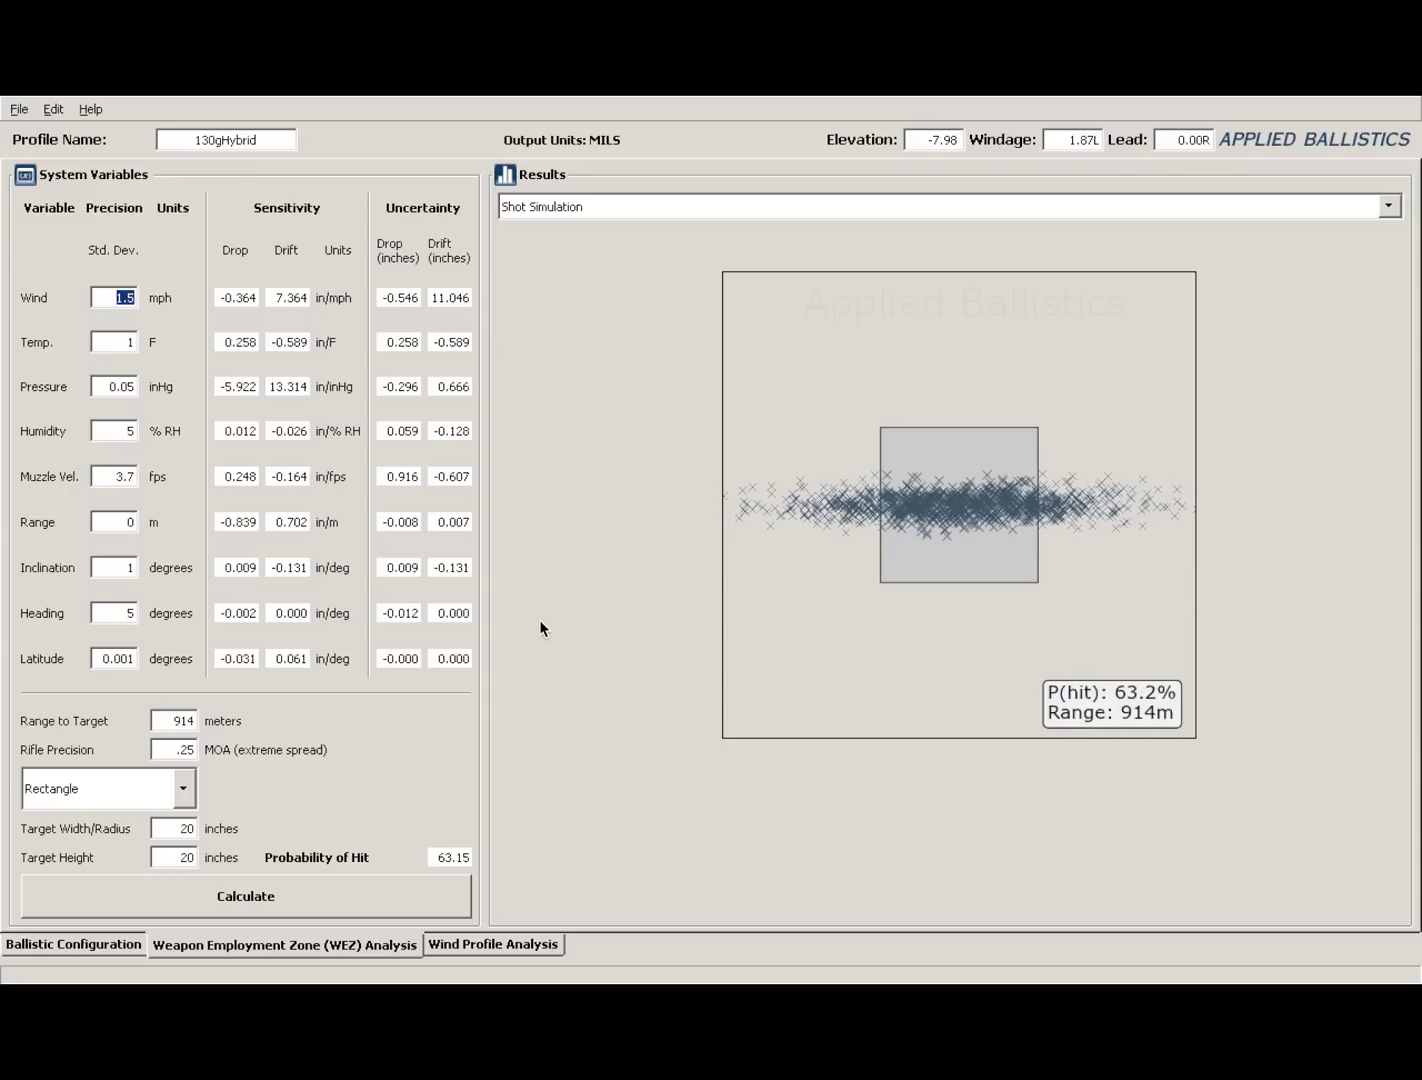
Set the range to target to 411 meters and the target width and height to 4 inches, and recalculate the hit probability.
double_click(181, 721)
type("411")
double_click(177, 830)
type("4")
key("Tab")
type("4")
left_click(245, 896)
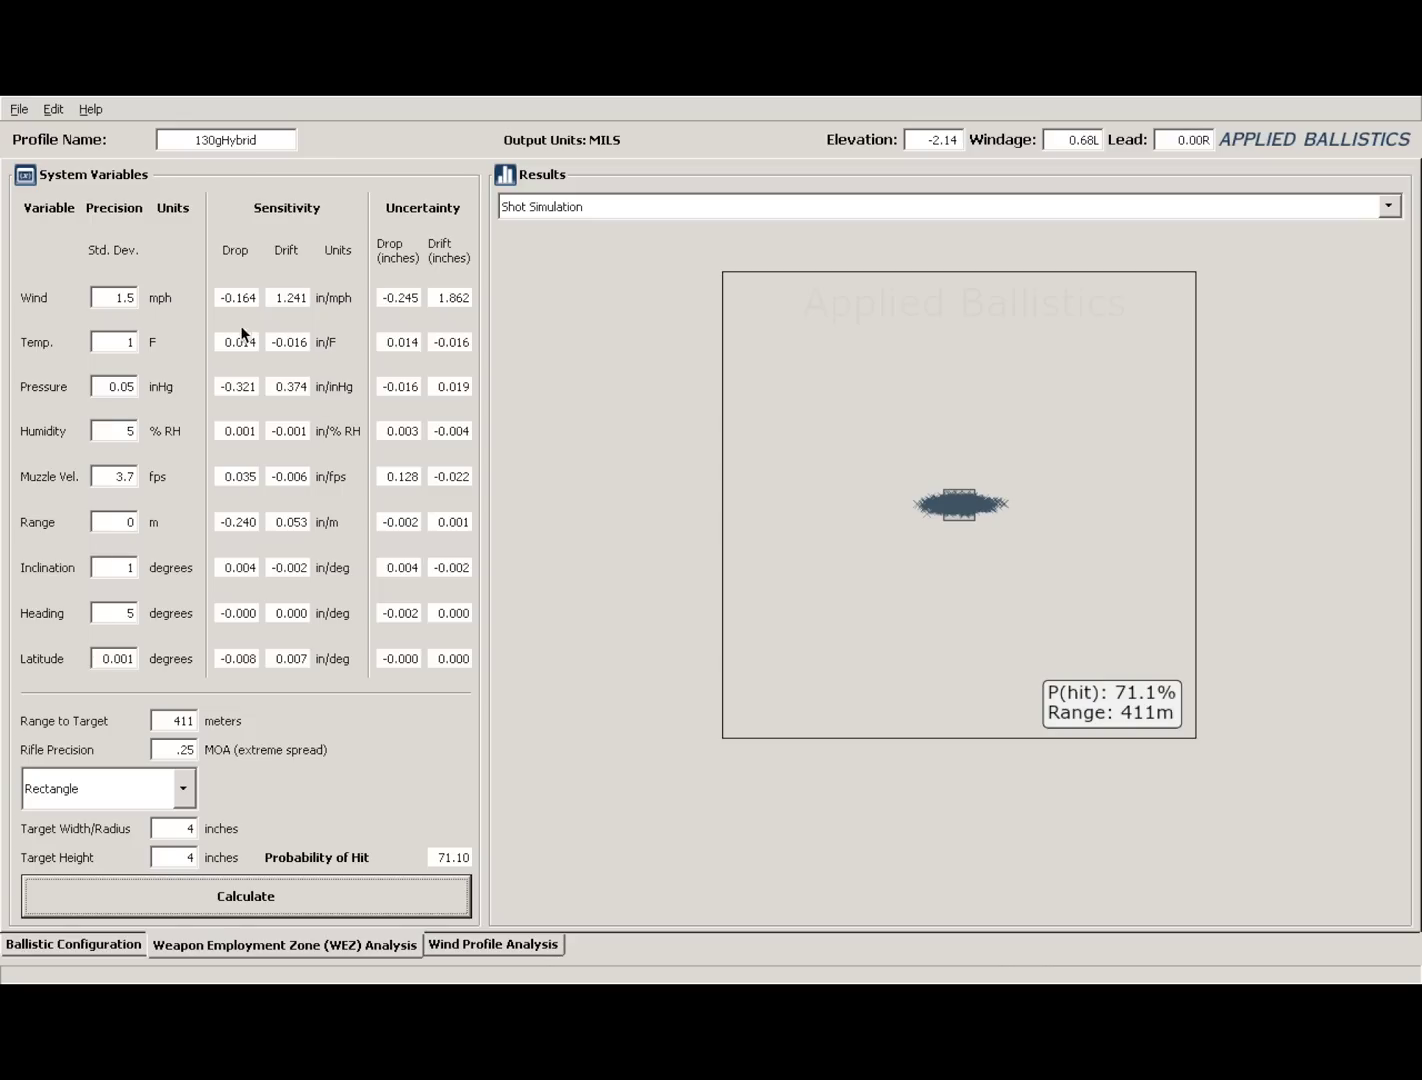
Set the wind precision to 1 mph and recalculate the shot simulation at 411 meters.
double_click(128, 298)
type("1")
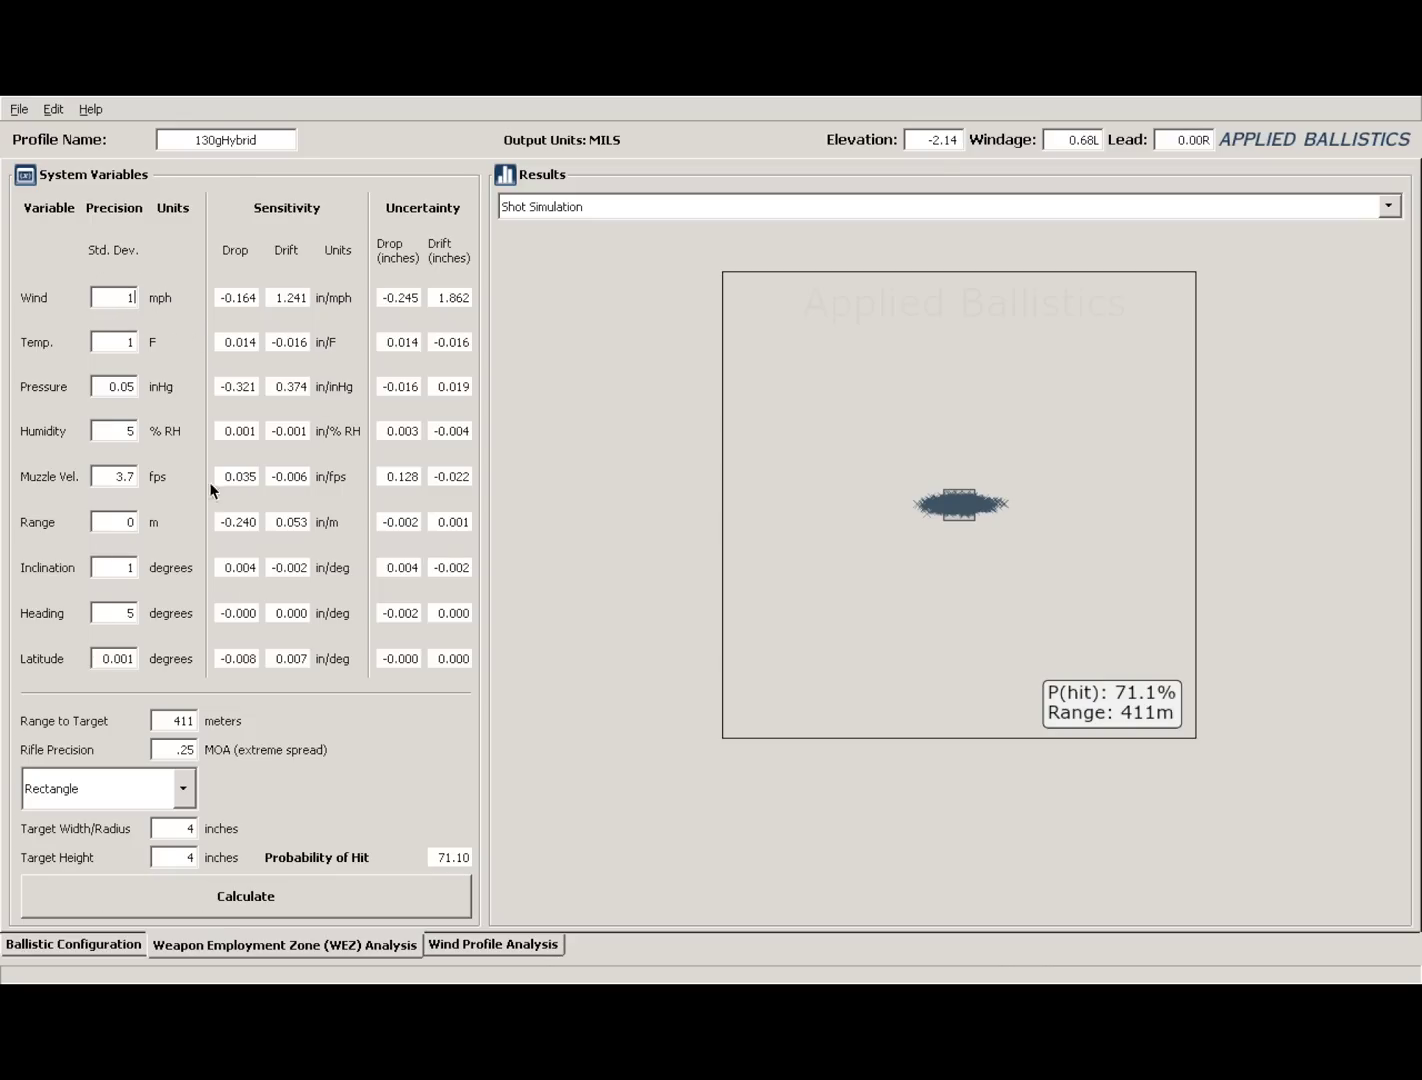
left_click(253, 897)
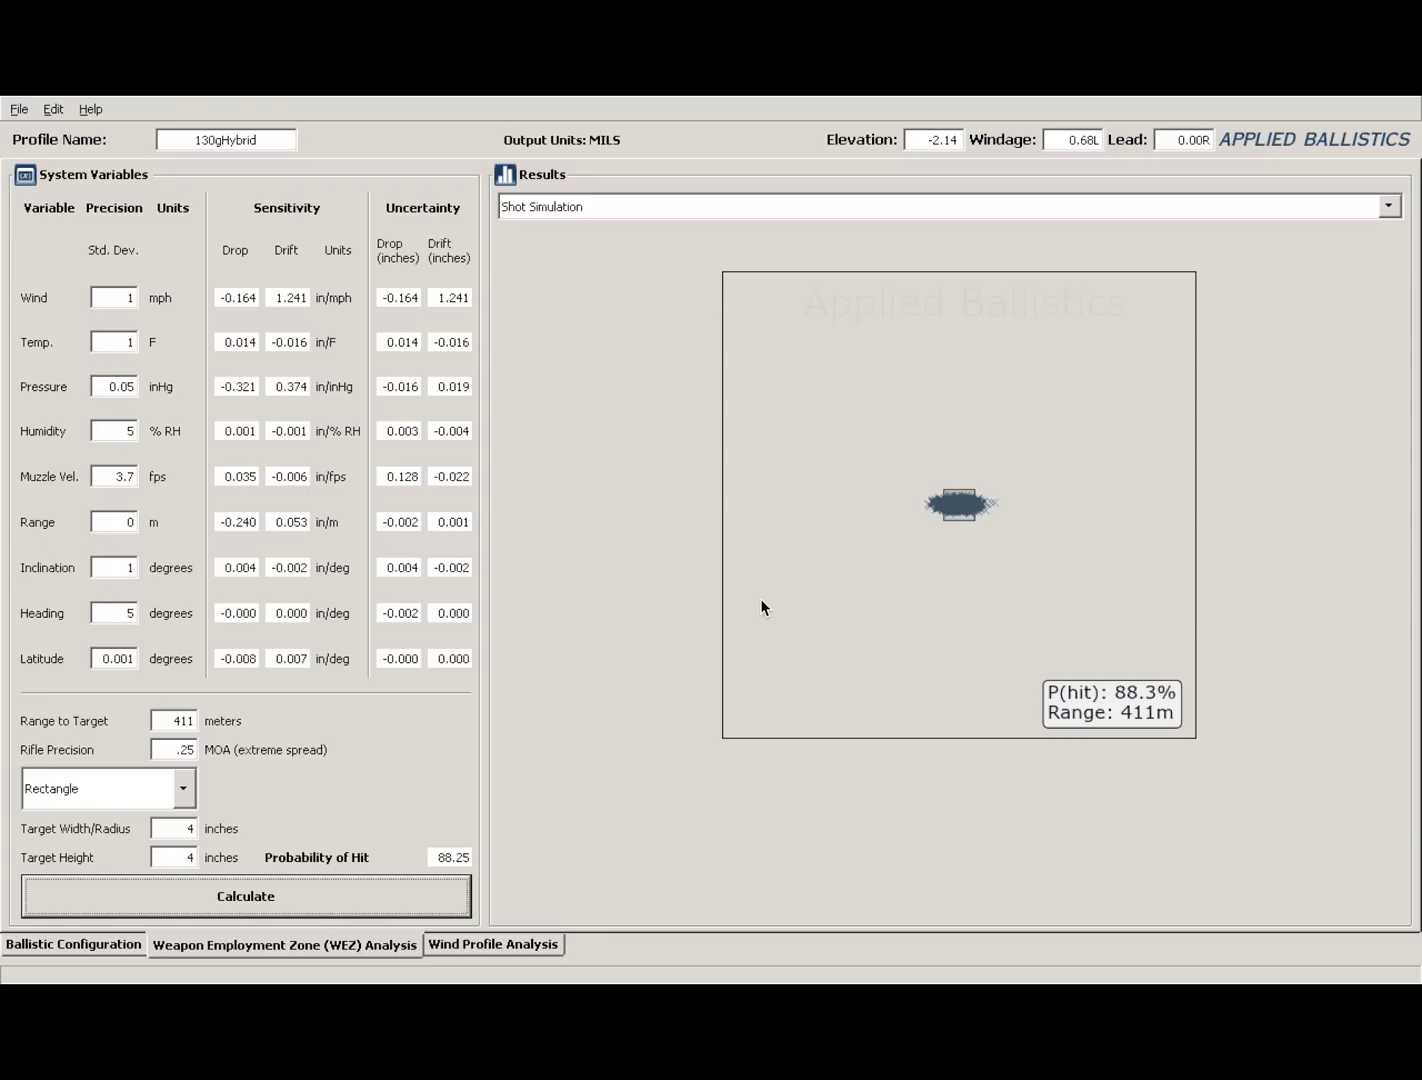
Set the wind precision to 2 mph and recalculate the shot simulation at 411 meters.
double_click(131, 297)
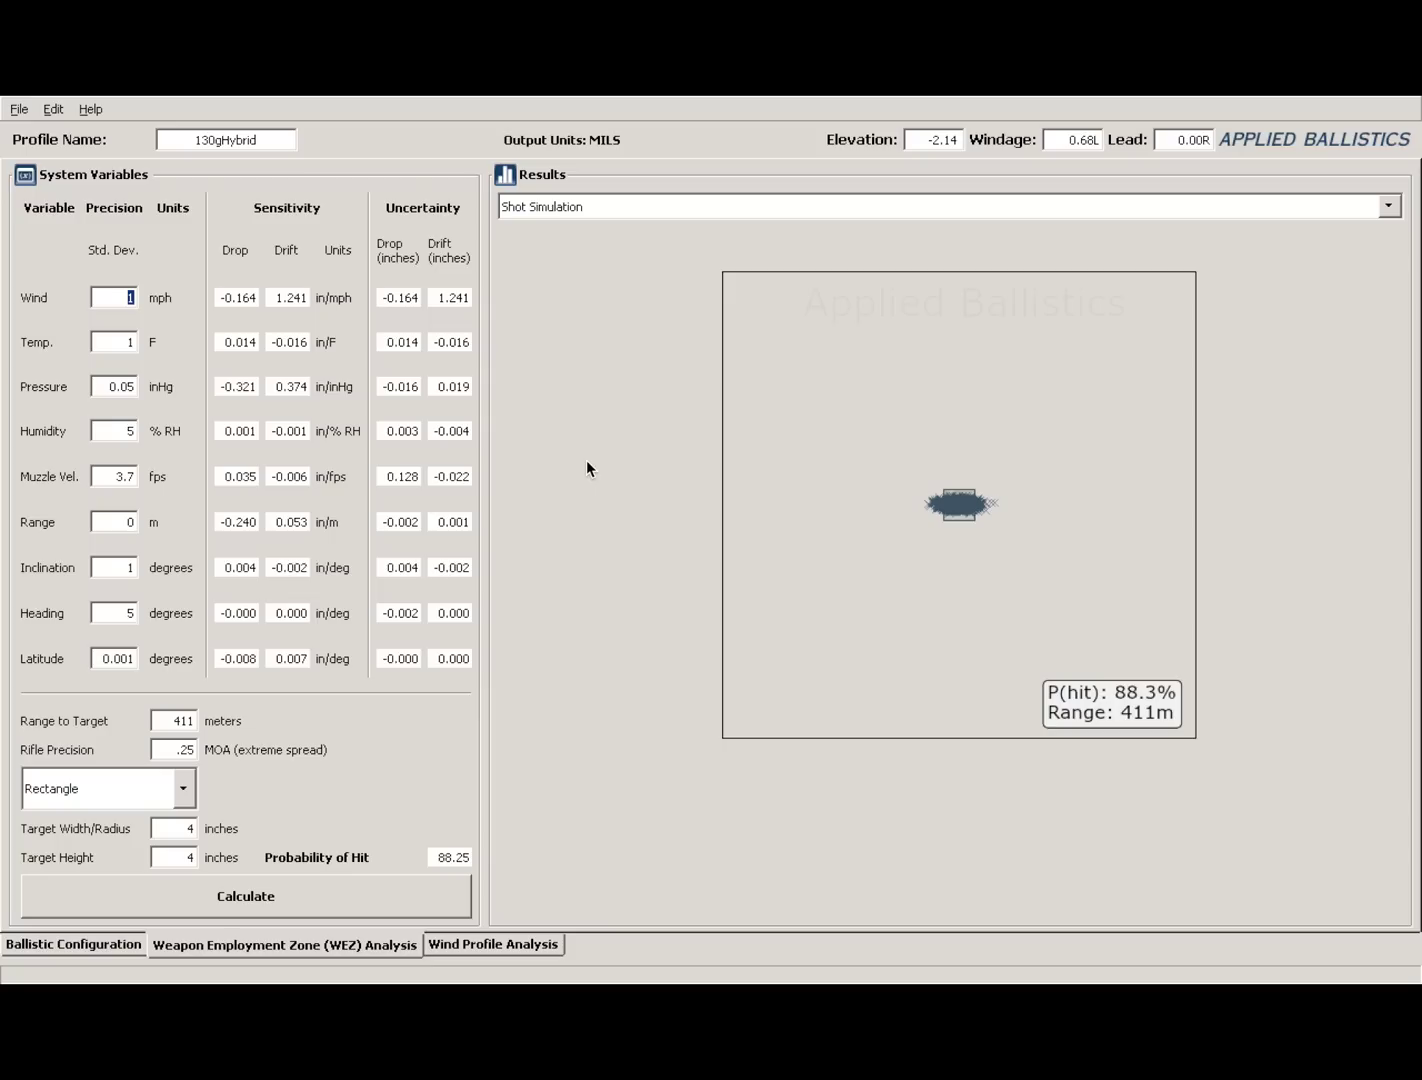
type("2")
left_click(352, 898)
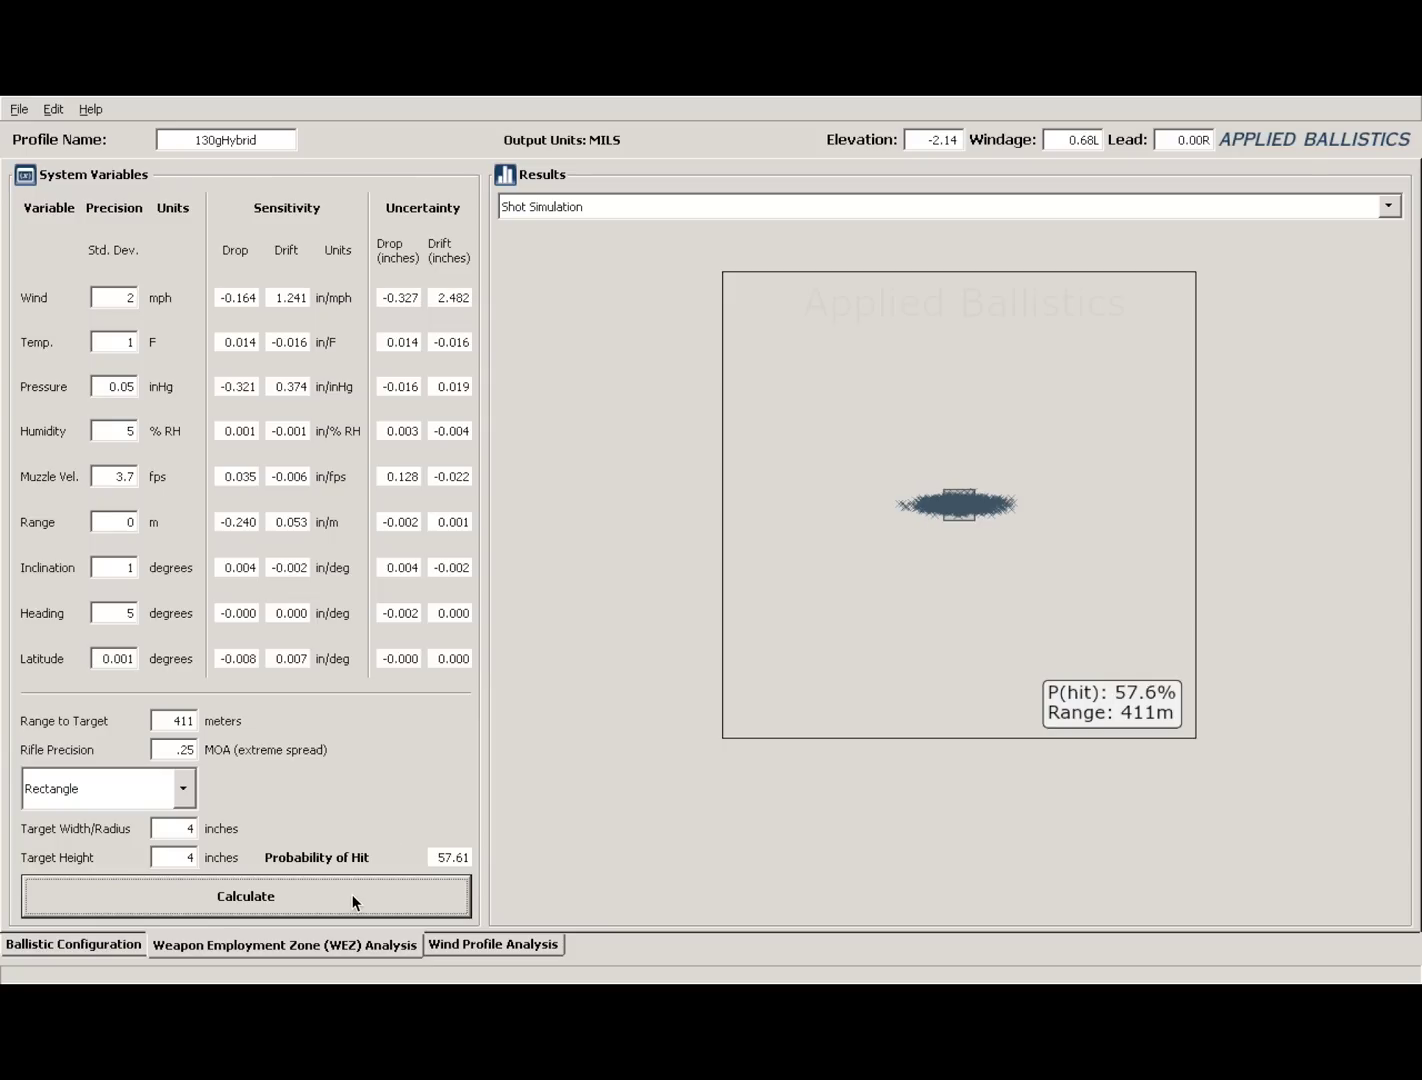